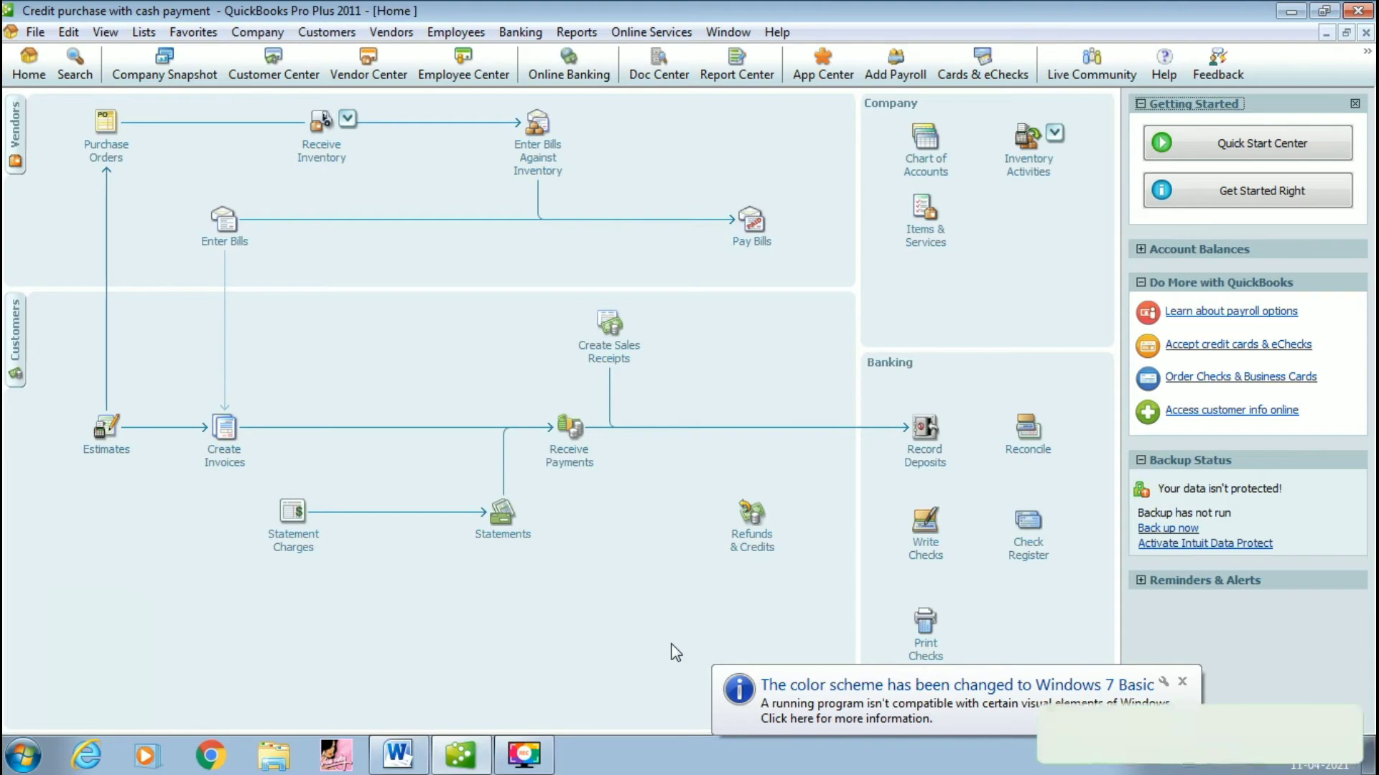
Switch to the Word document and review the Best India company sale's bill number, items, quantities, rates and discount.
click(398, 754)
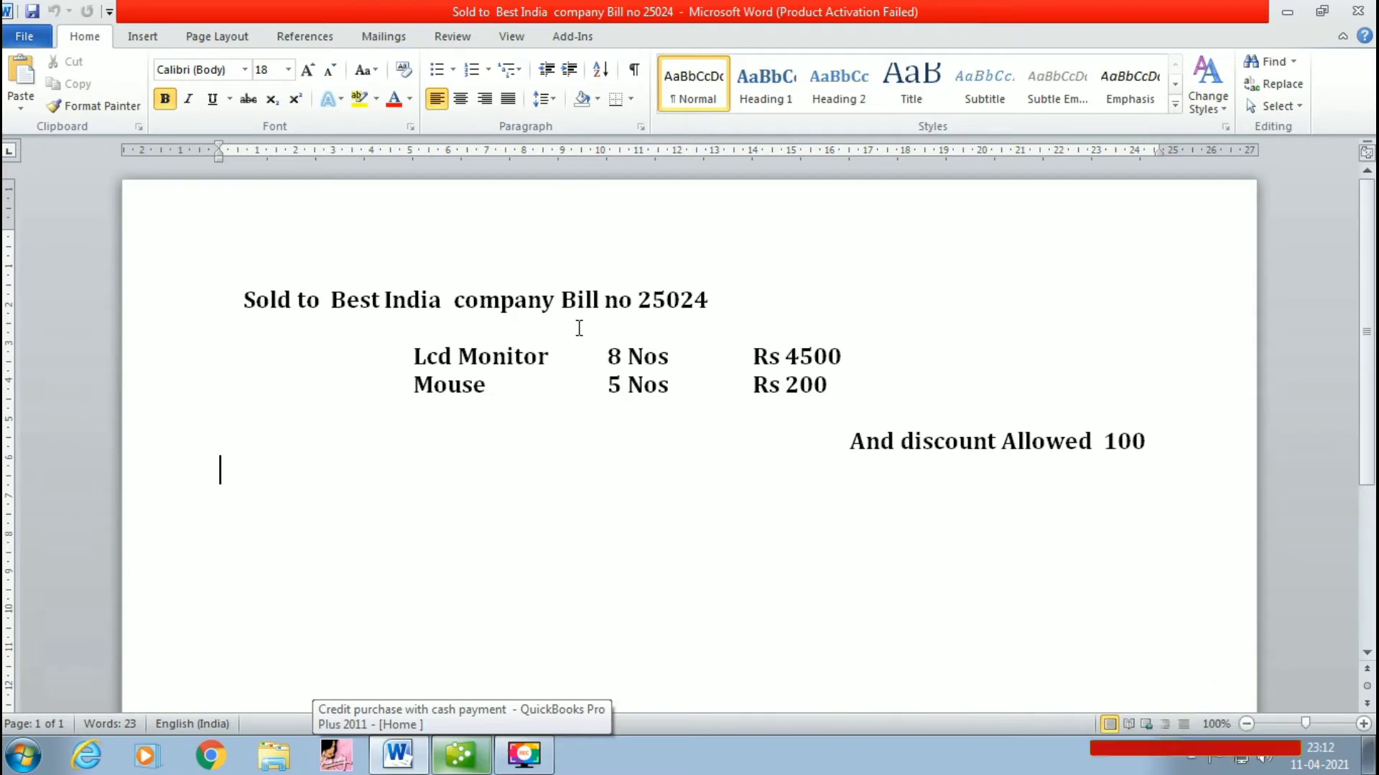
click(723, 300)
double_click(725, 300)
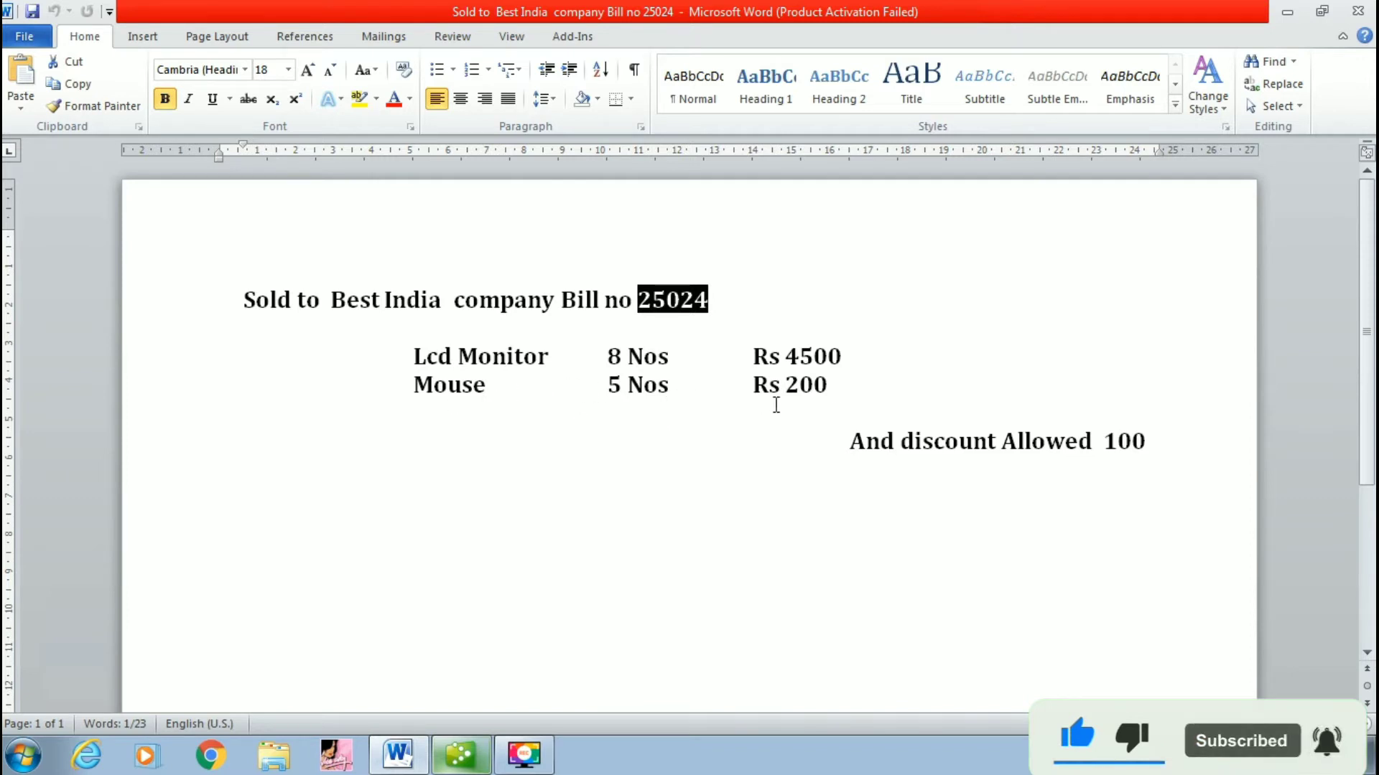
double_click(797, 384)
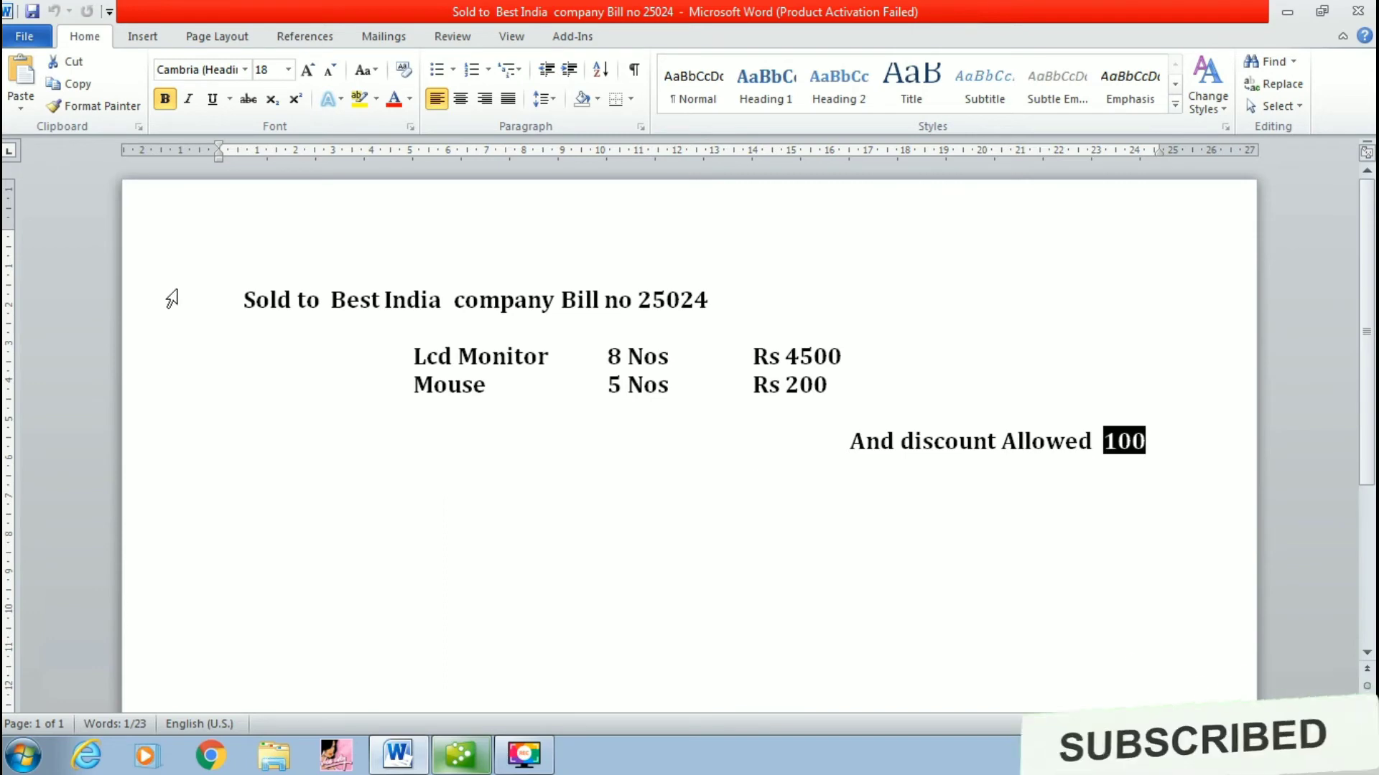
Switch to QuickBooks, start a new invoice for customer Best India co, and enter 25025 as the invoice number.
click(459, 754)
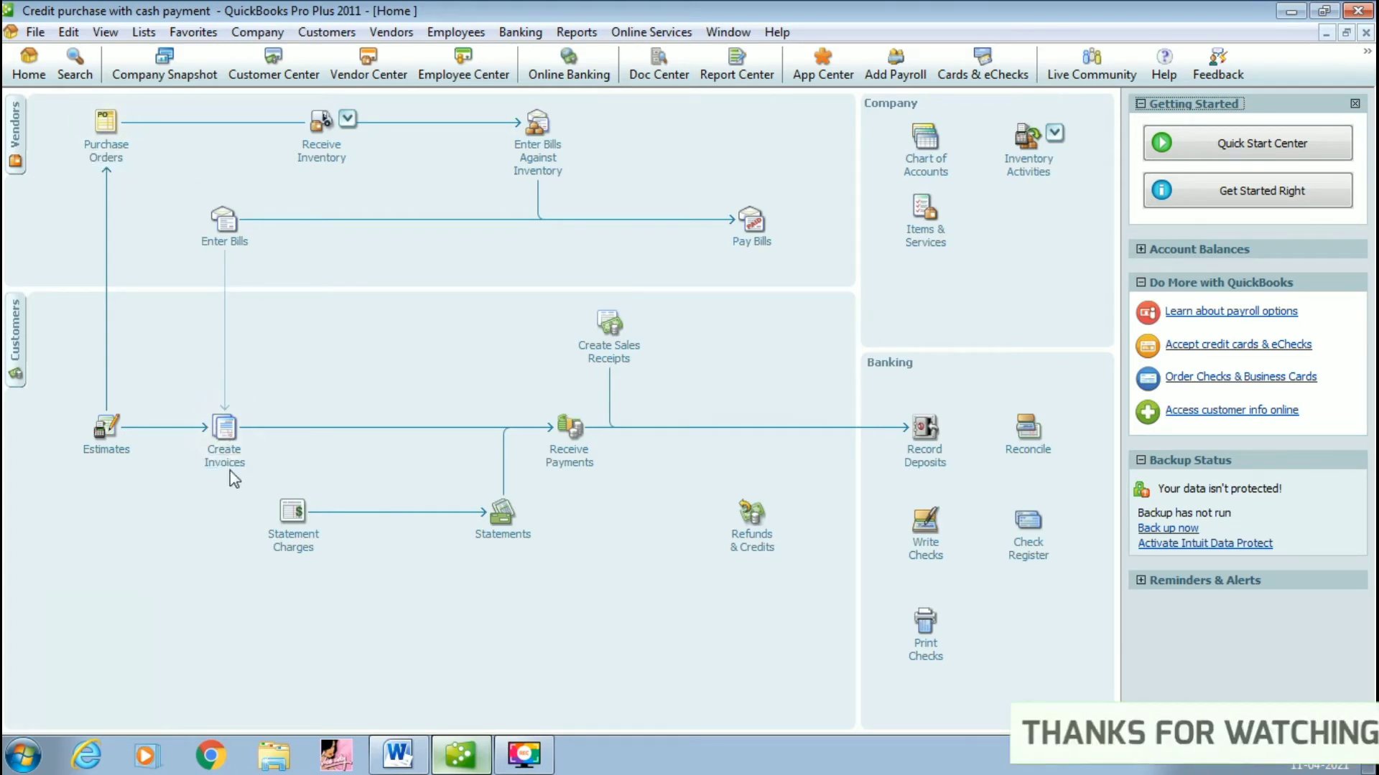
click(231, 430)
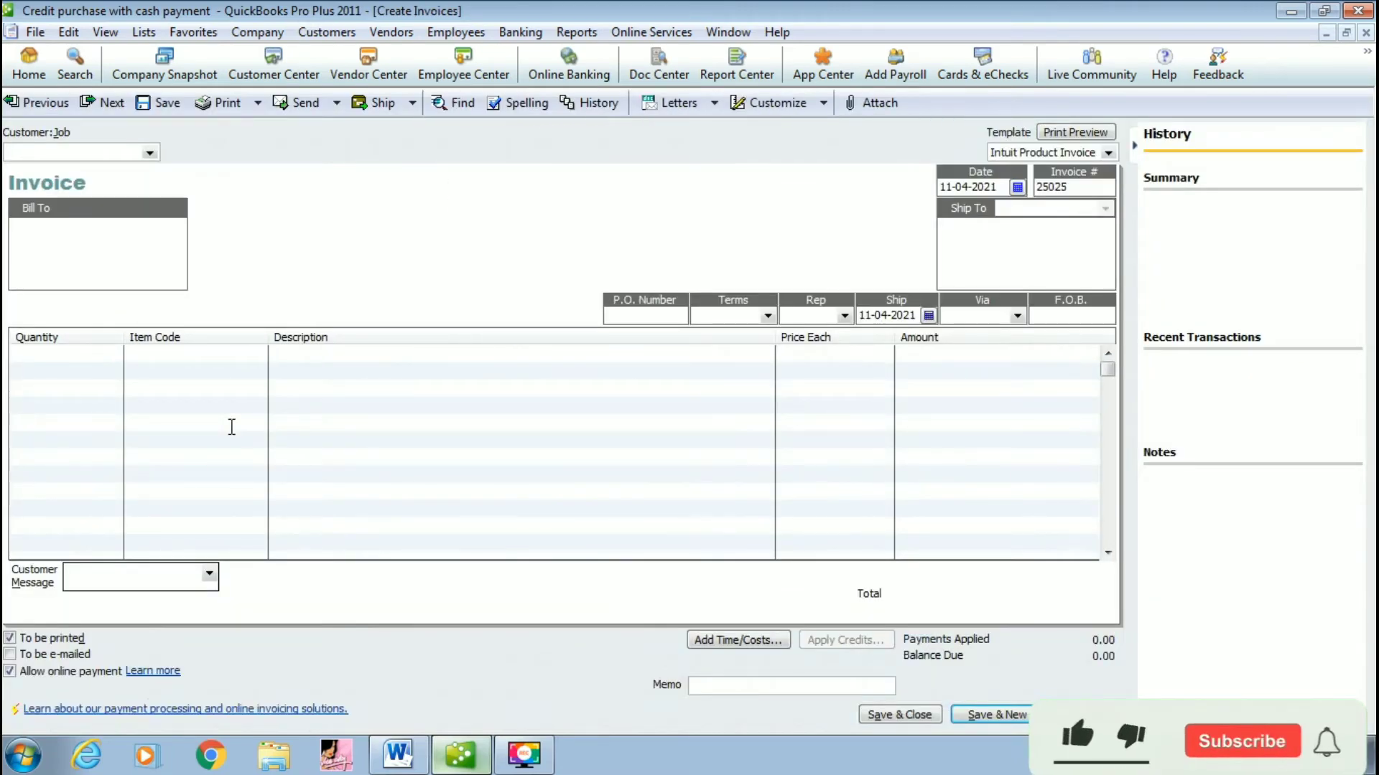
click(150, 154)
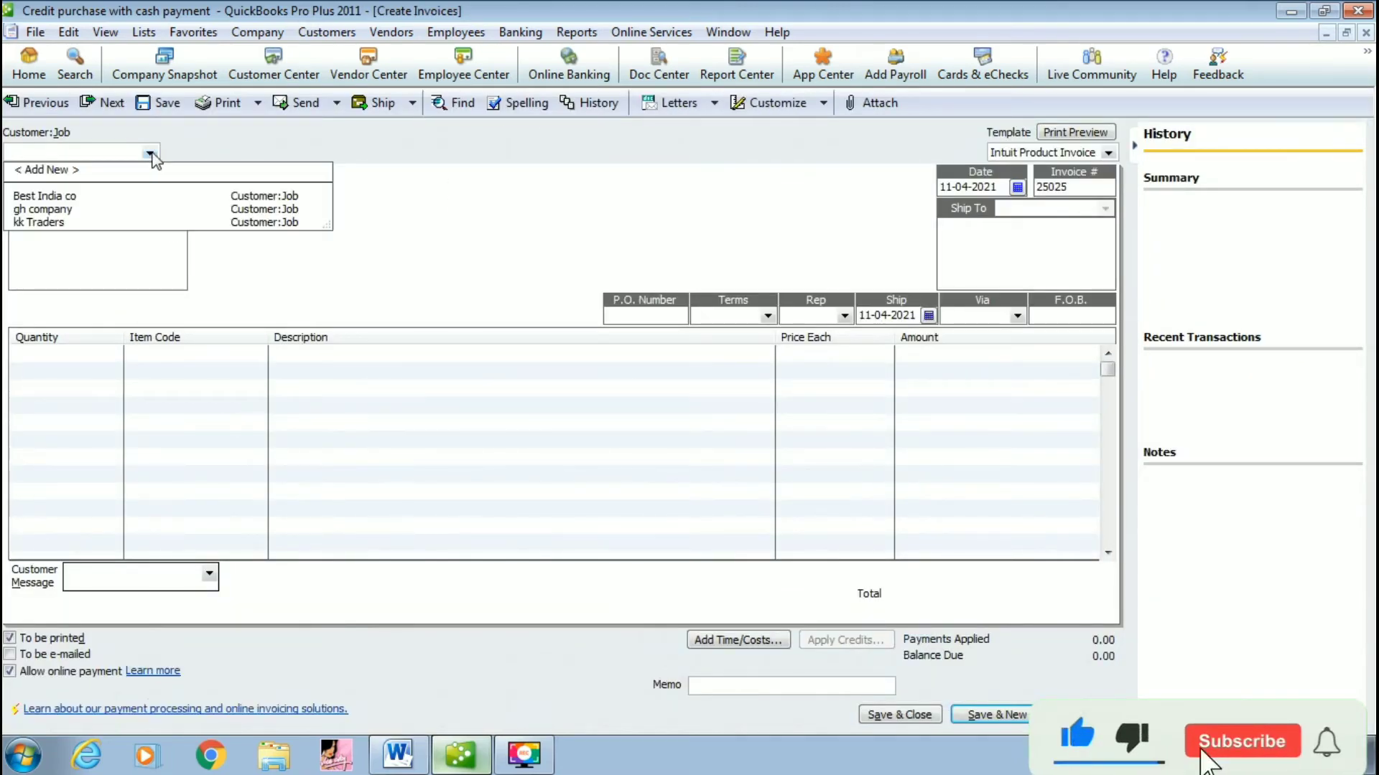
click(51, 172)
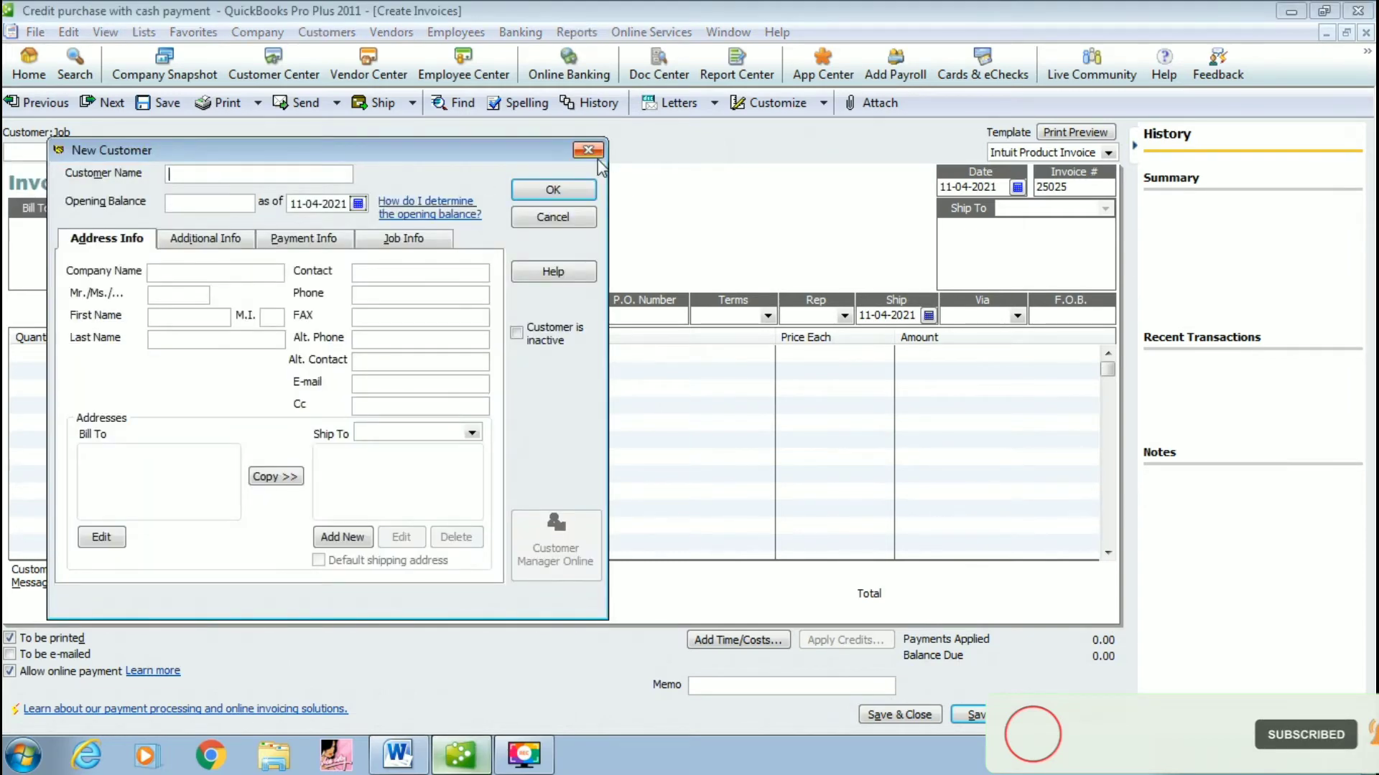
click(588, 151)
click(149, 153)
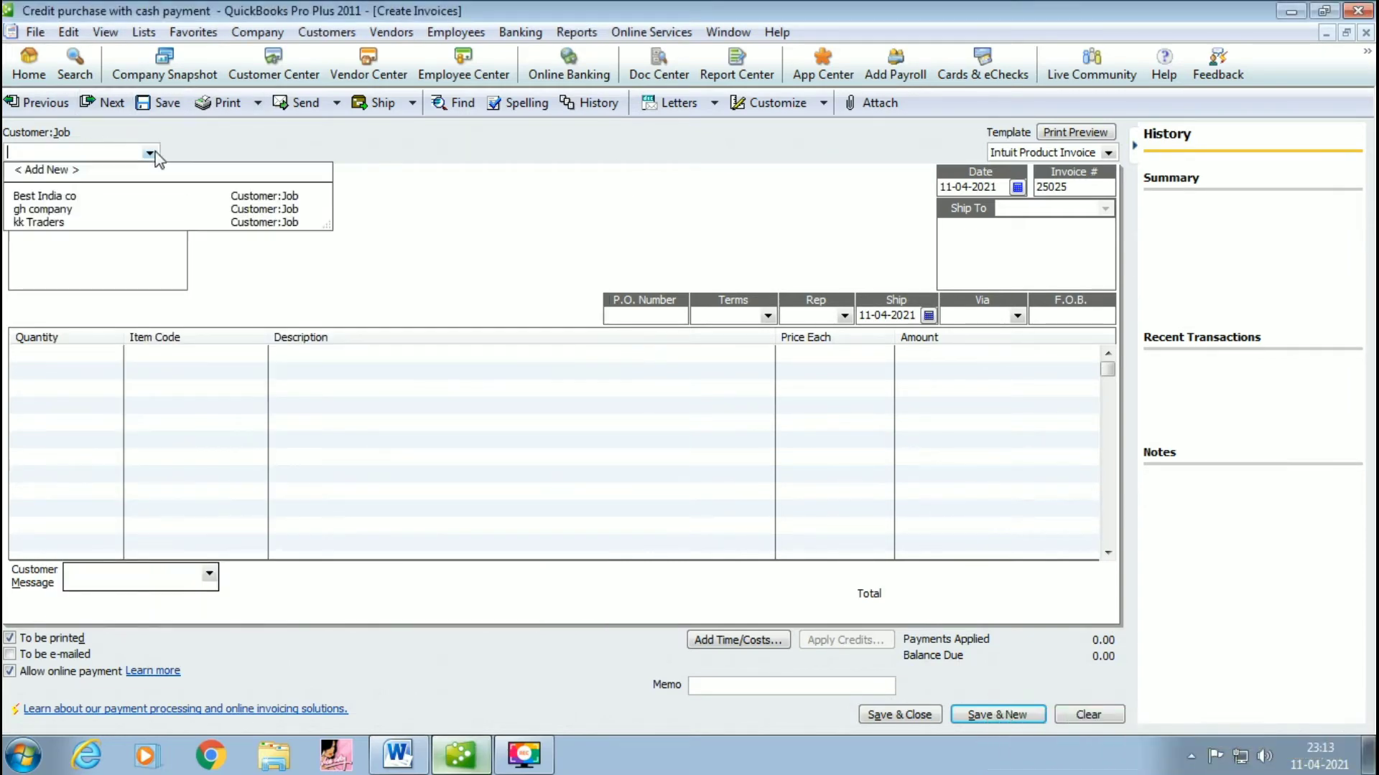
click(44, 196)
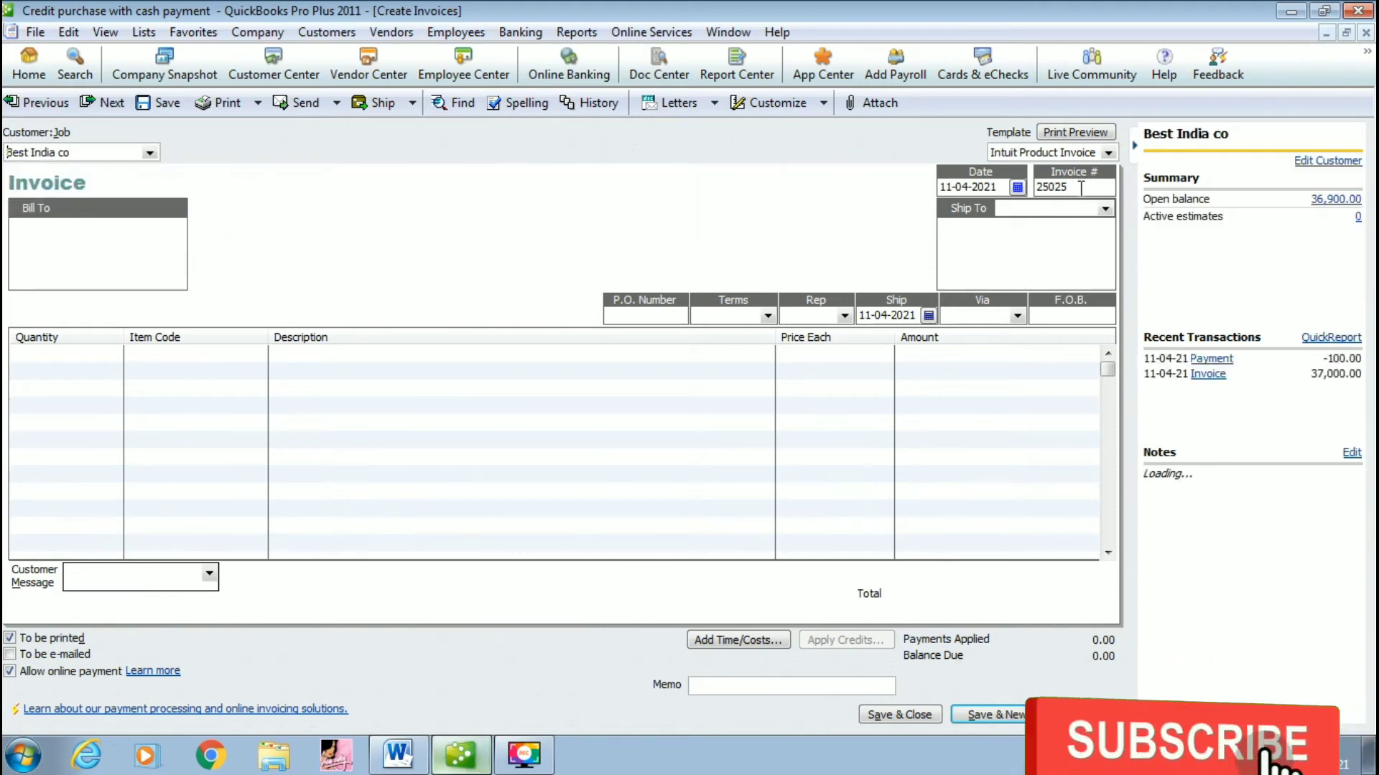
key(BackSpace)
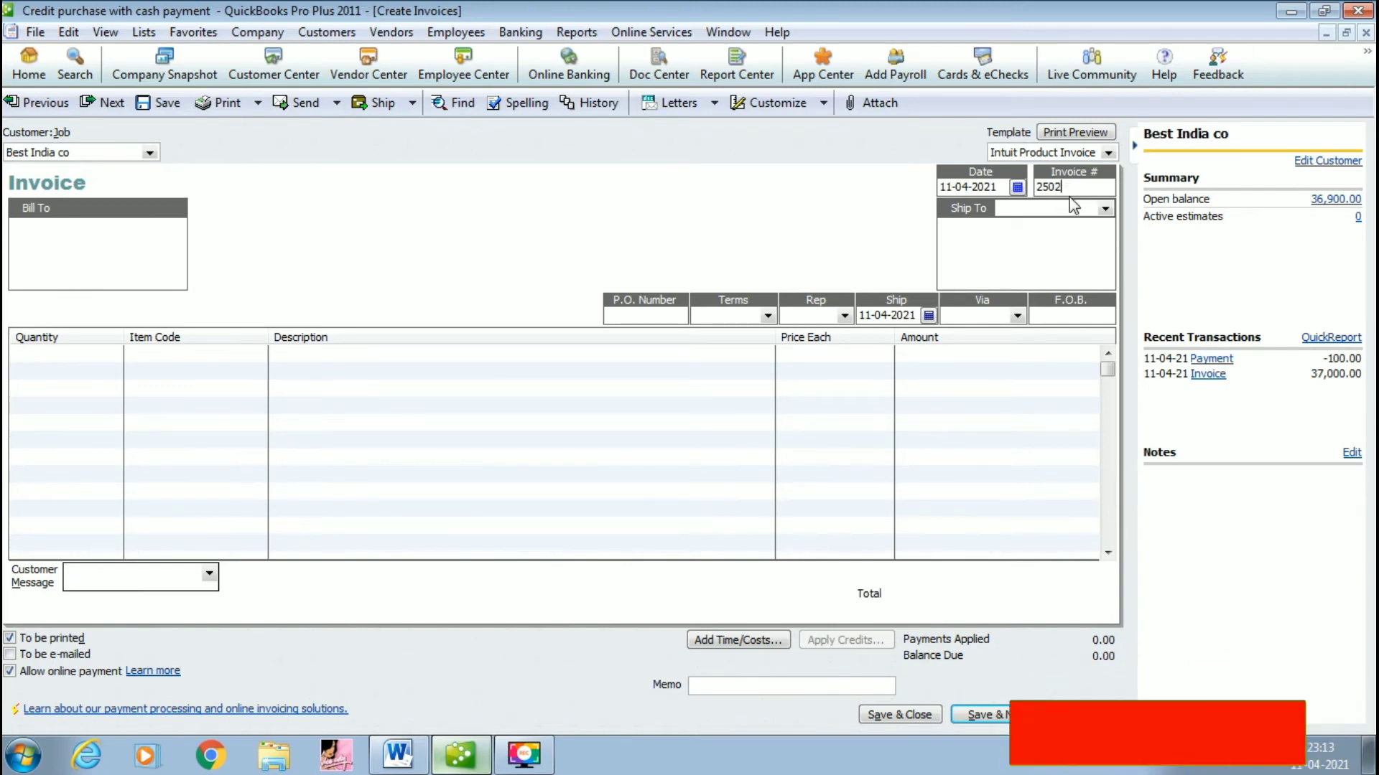
text(4)
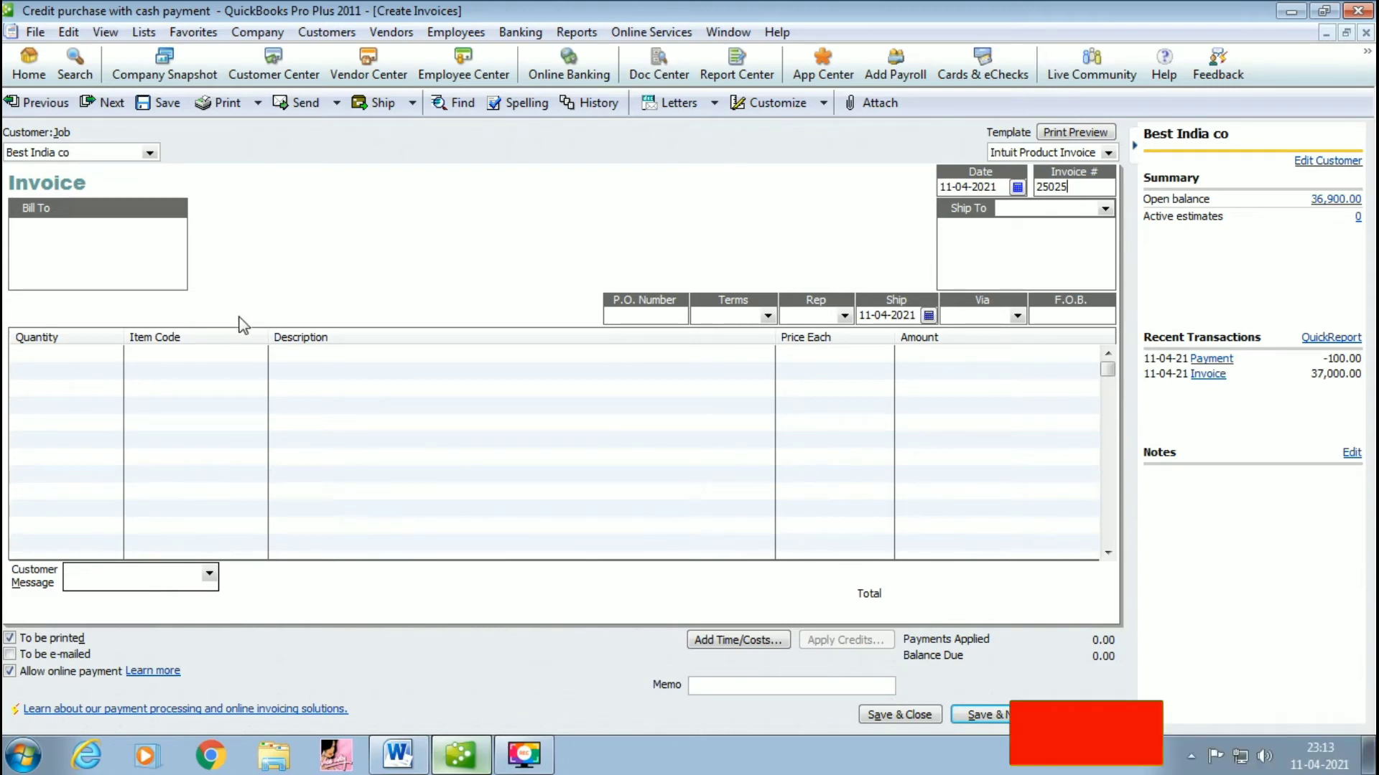
Fill the first invoice line with quantity 8, item LCD monitor and a price of 4,500 each.
click(56, 354)
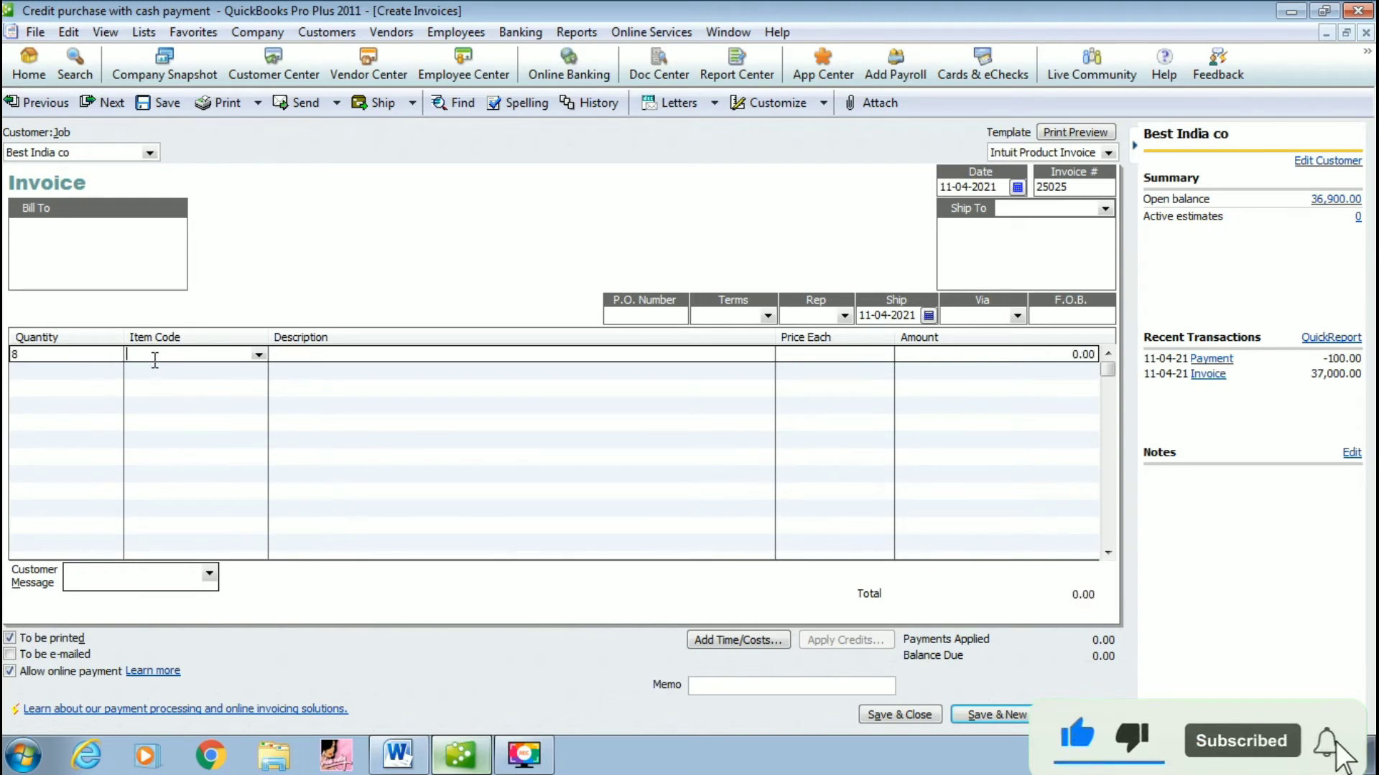
click(258, 354)
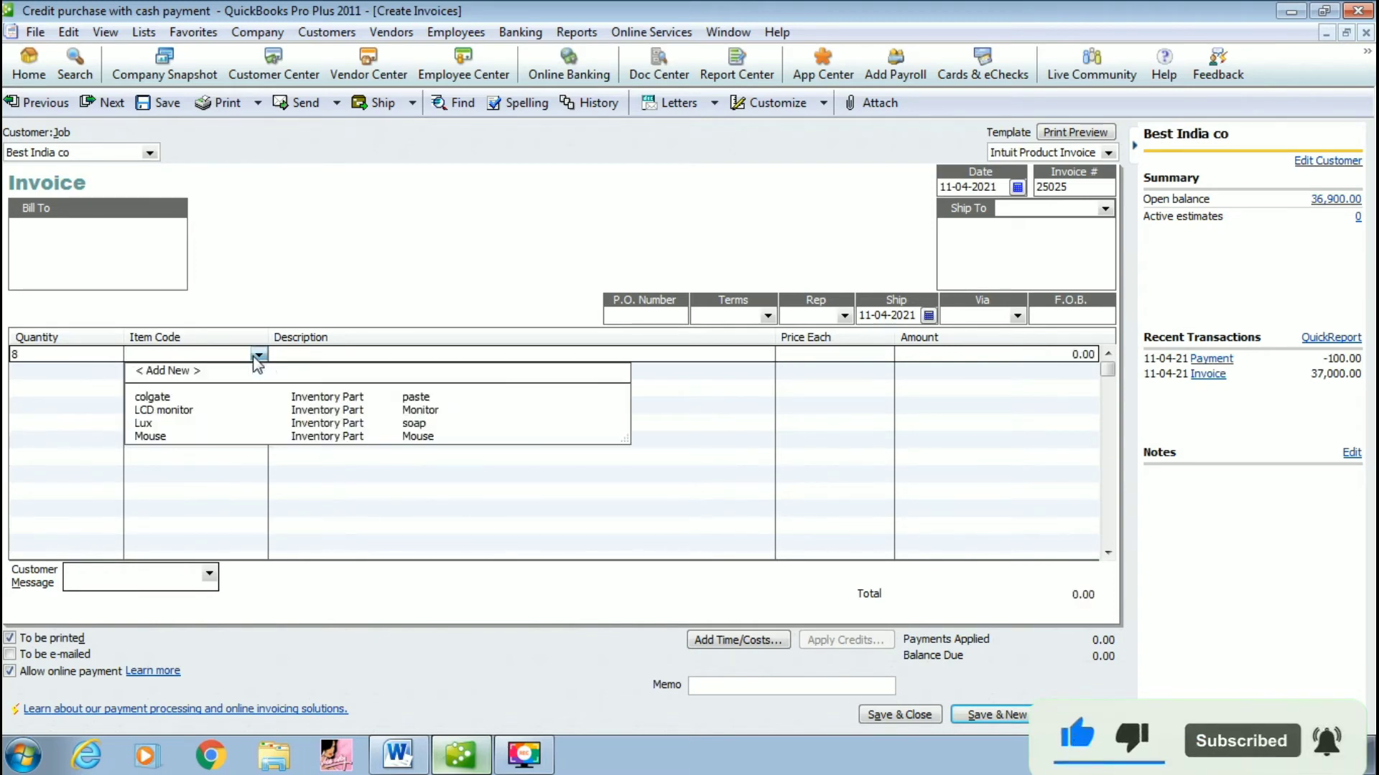
click(163, 413)
click(809, 352)
key(Down)
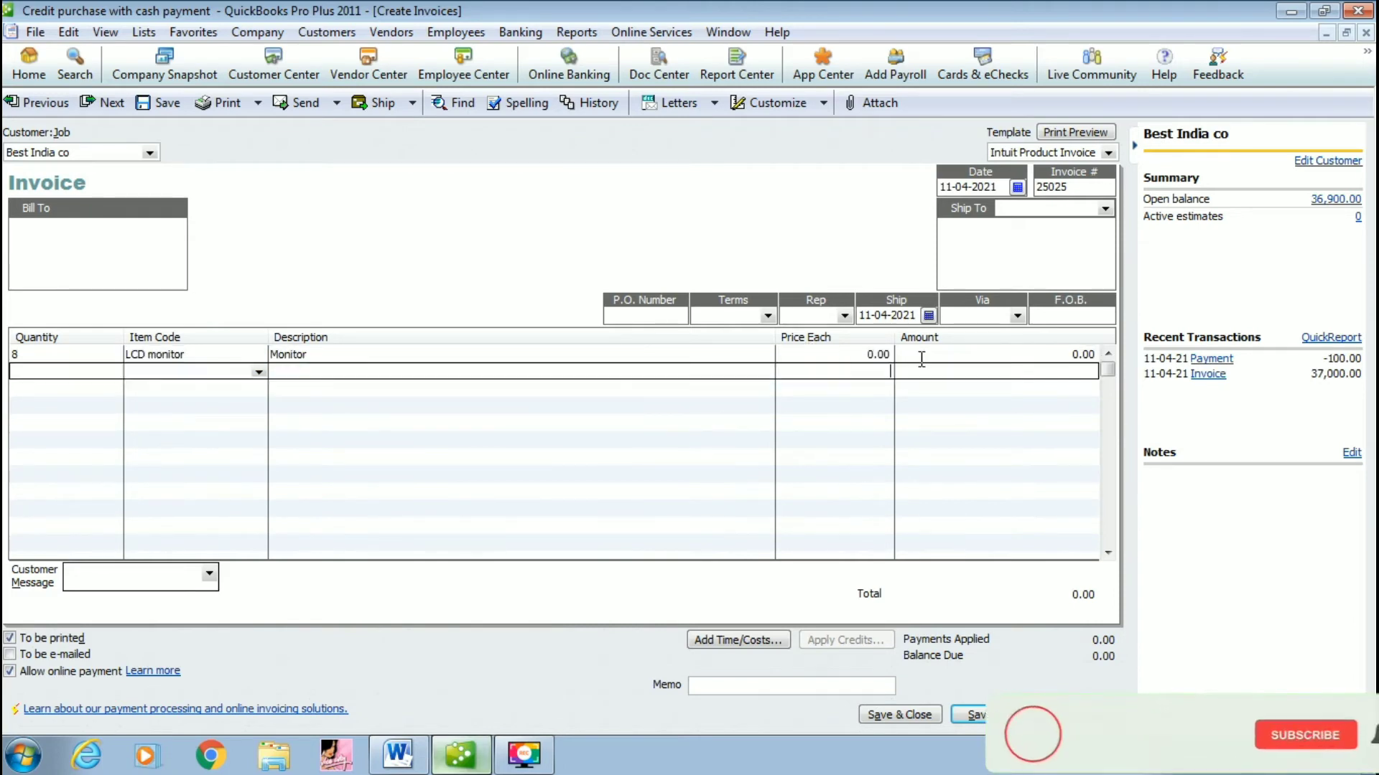
key(Up)
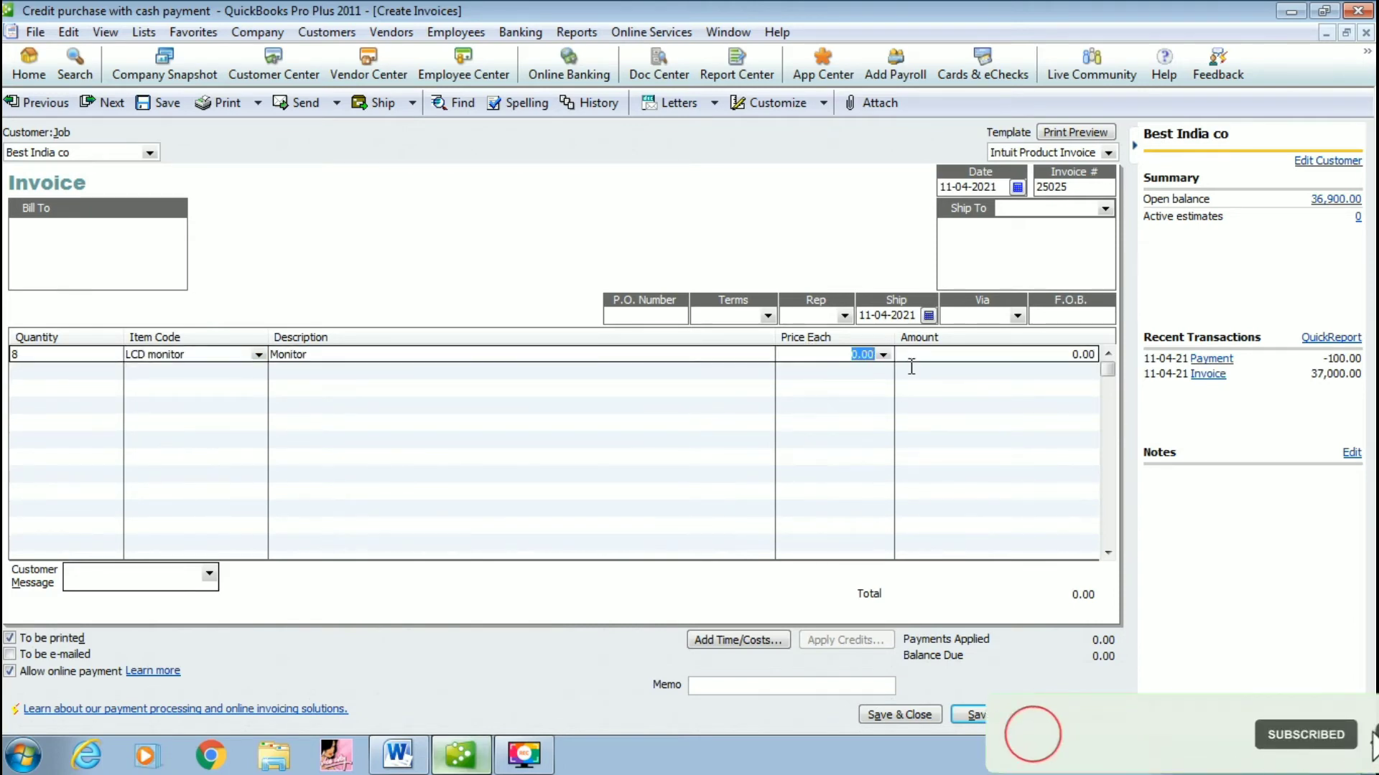
Check the sale details in Word, and add a second invoice line in QuickBooks for 5 Mouse at 200 each.
click(65, 369)
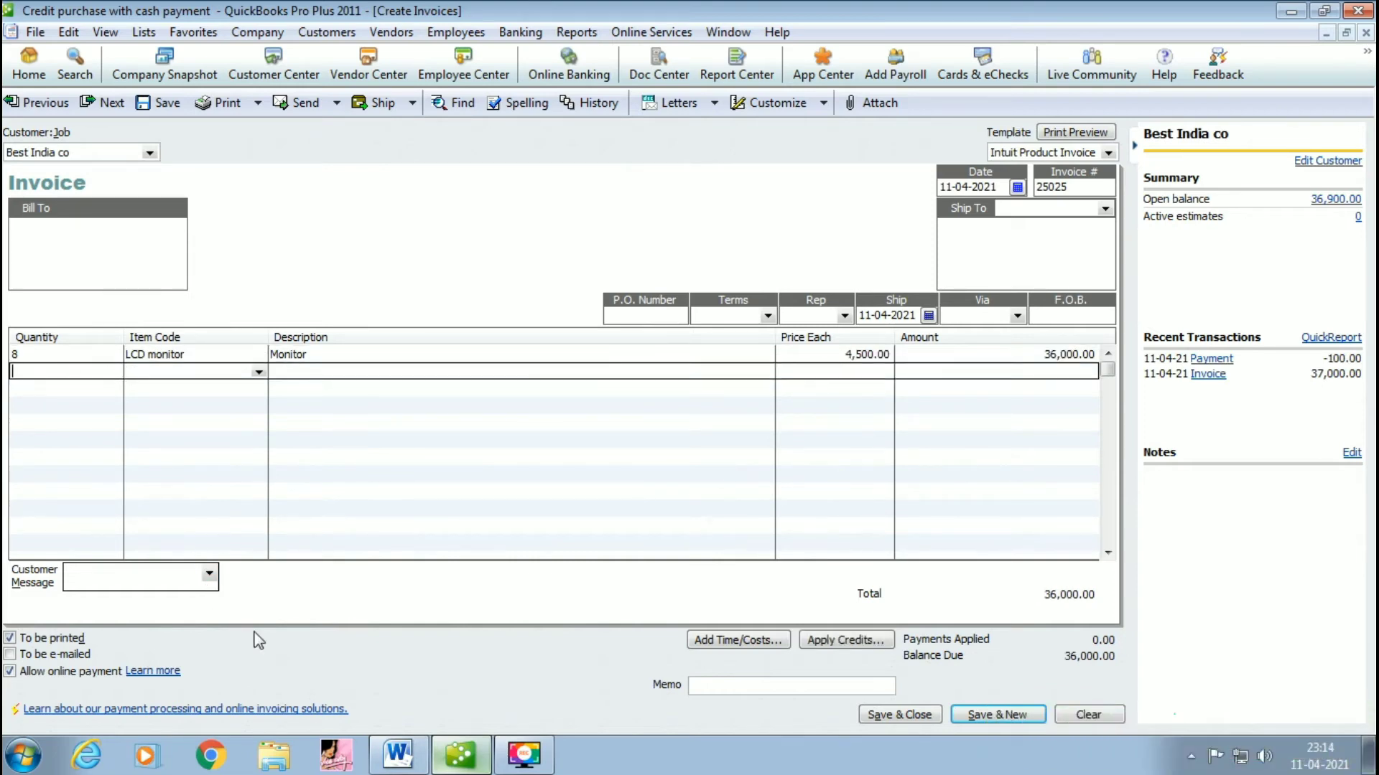
click(467, 761)
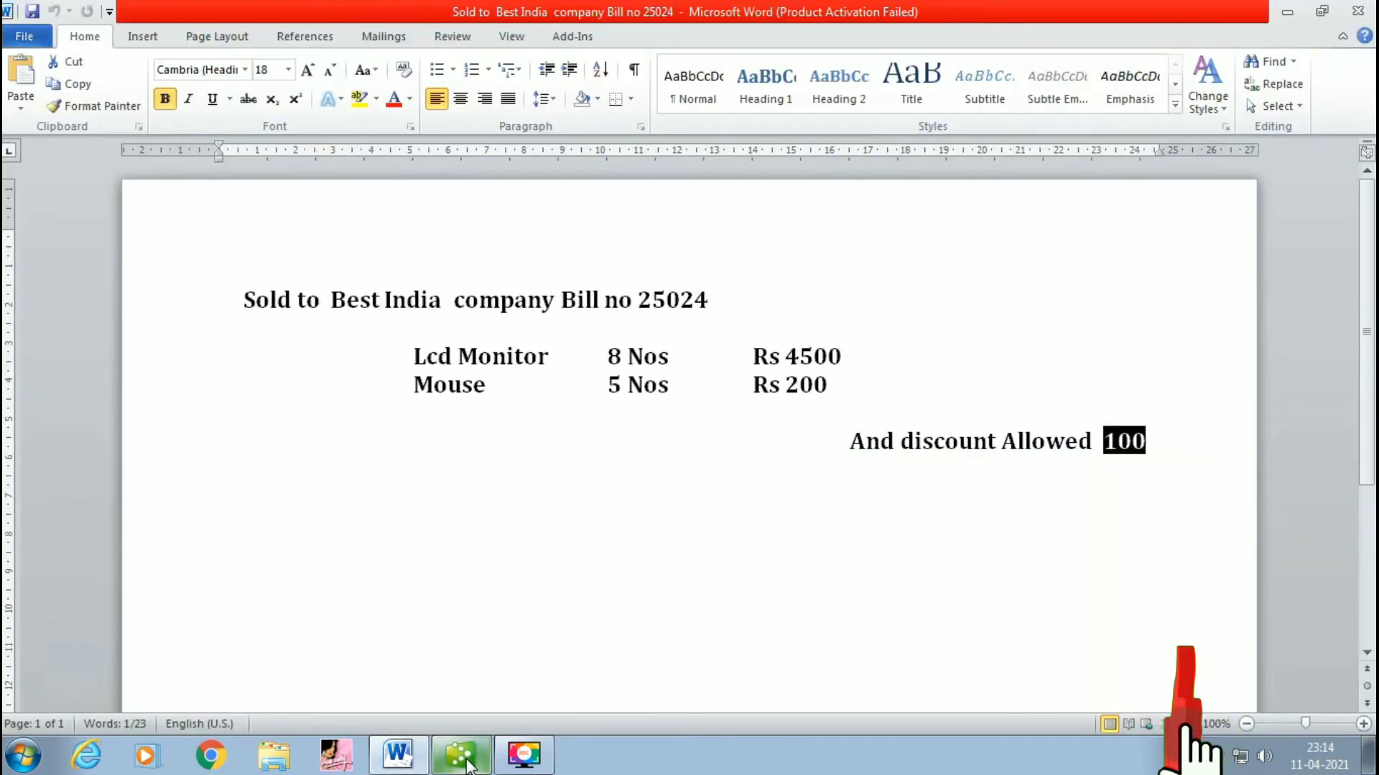
click(465, 762)
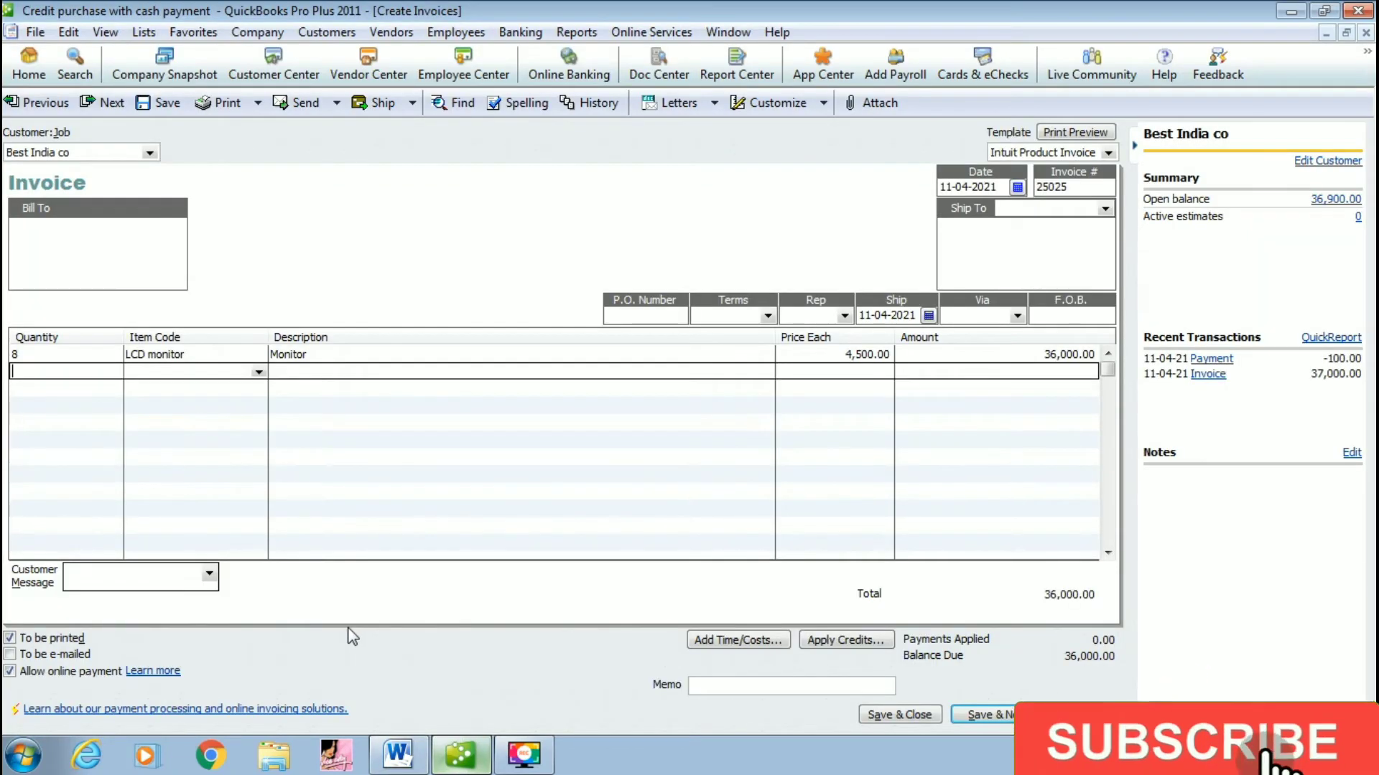
text(5)
click(259, 372)
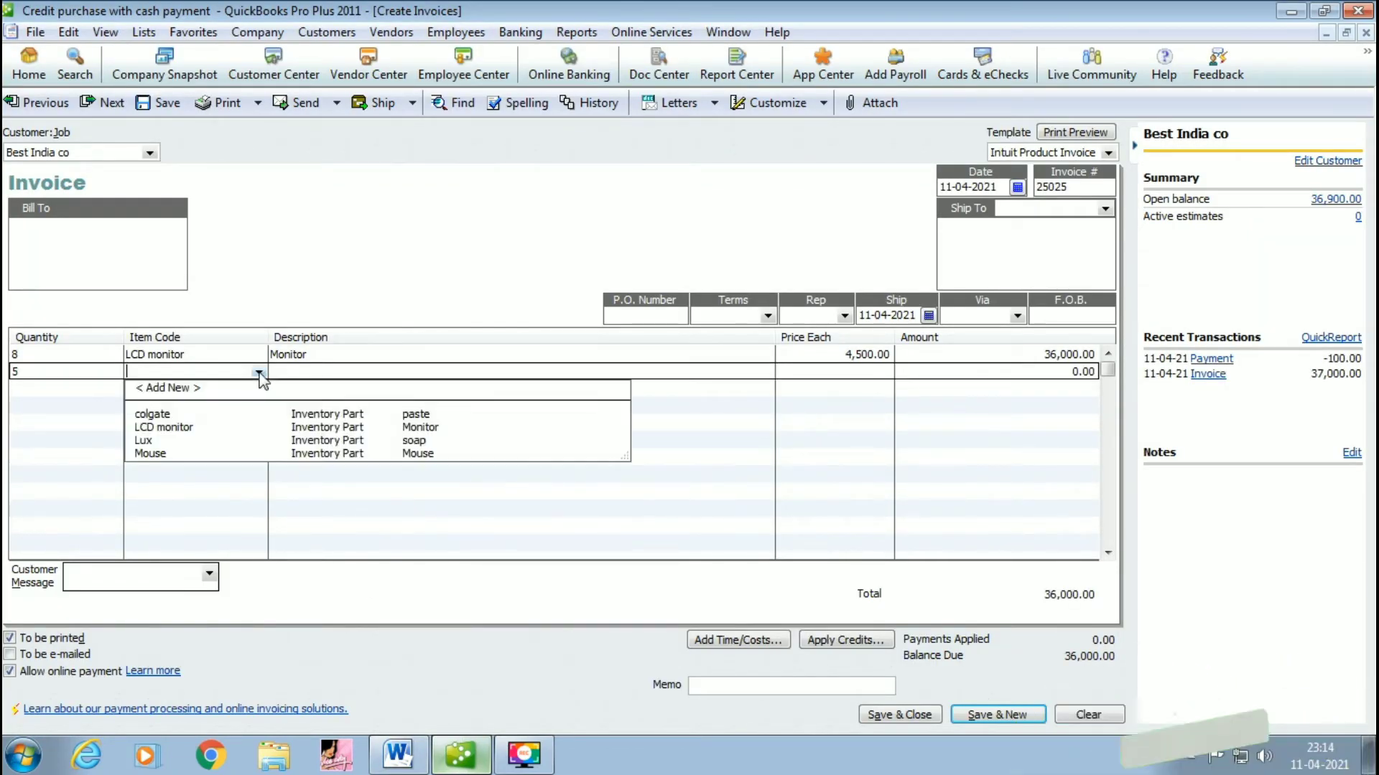
click(155, 472)
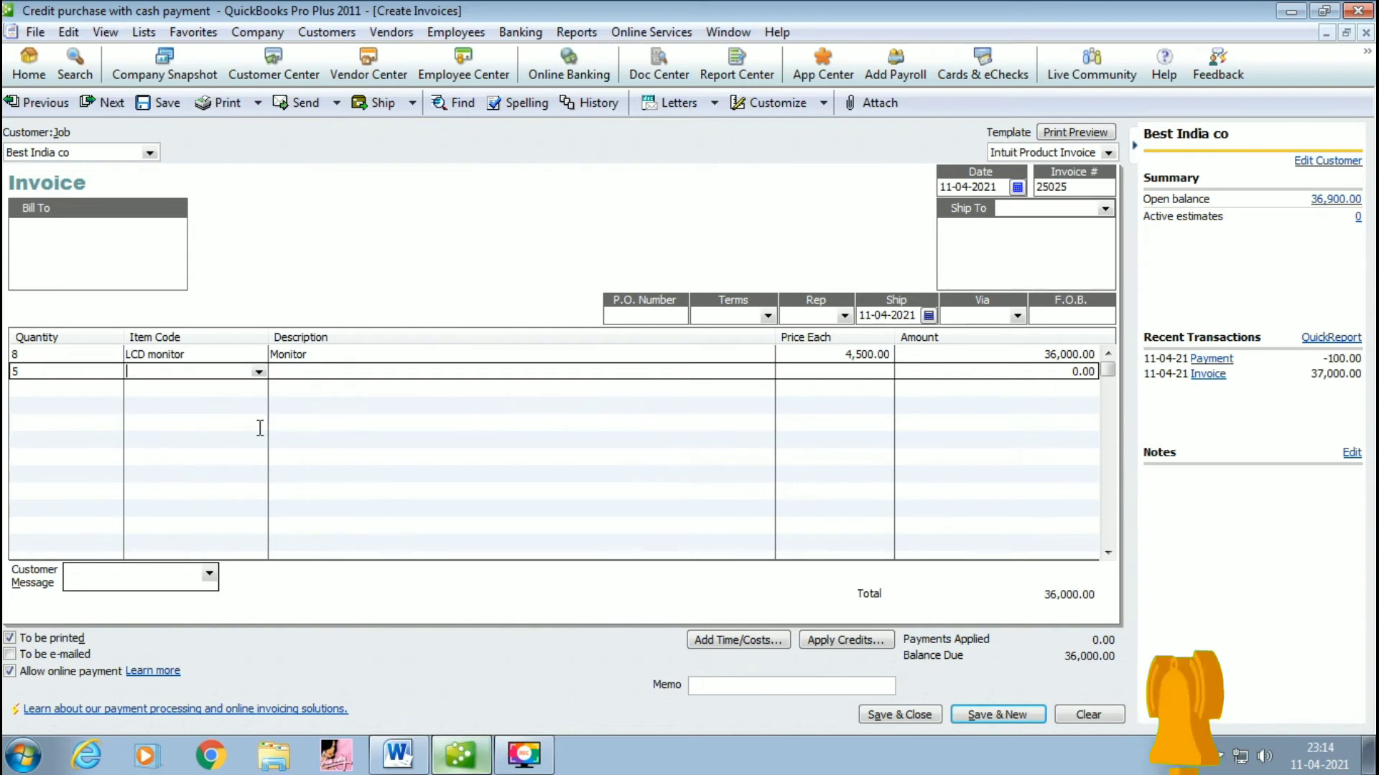
click(258, 372)
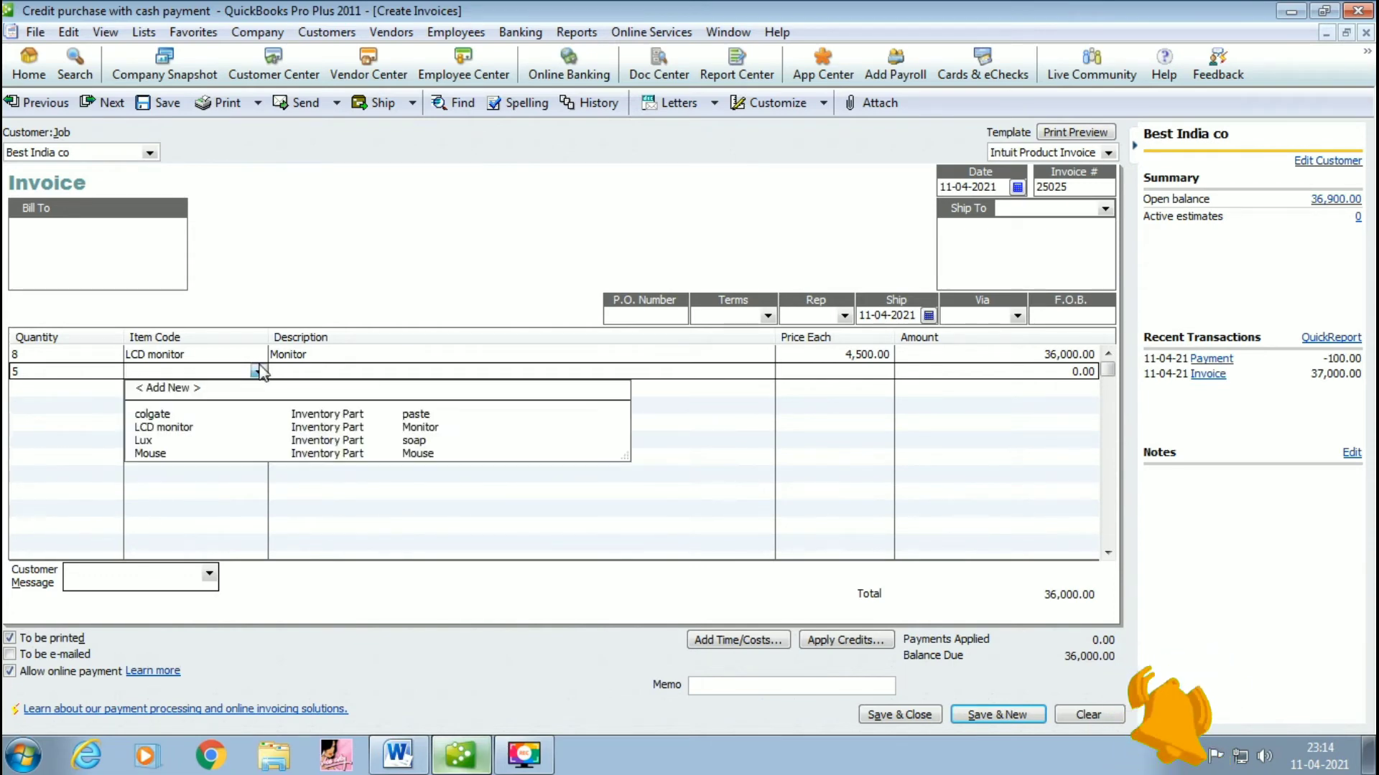
click(152, 454)
click(803, 388)
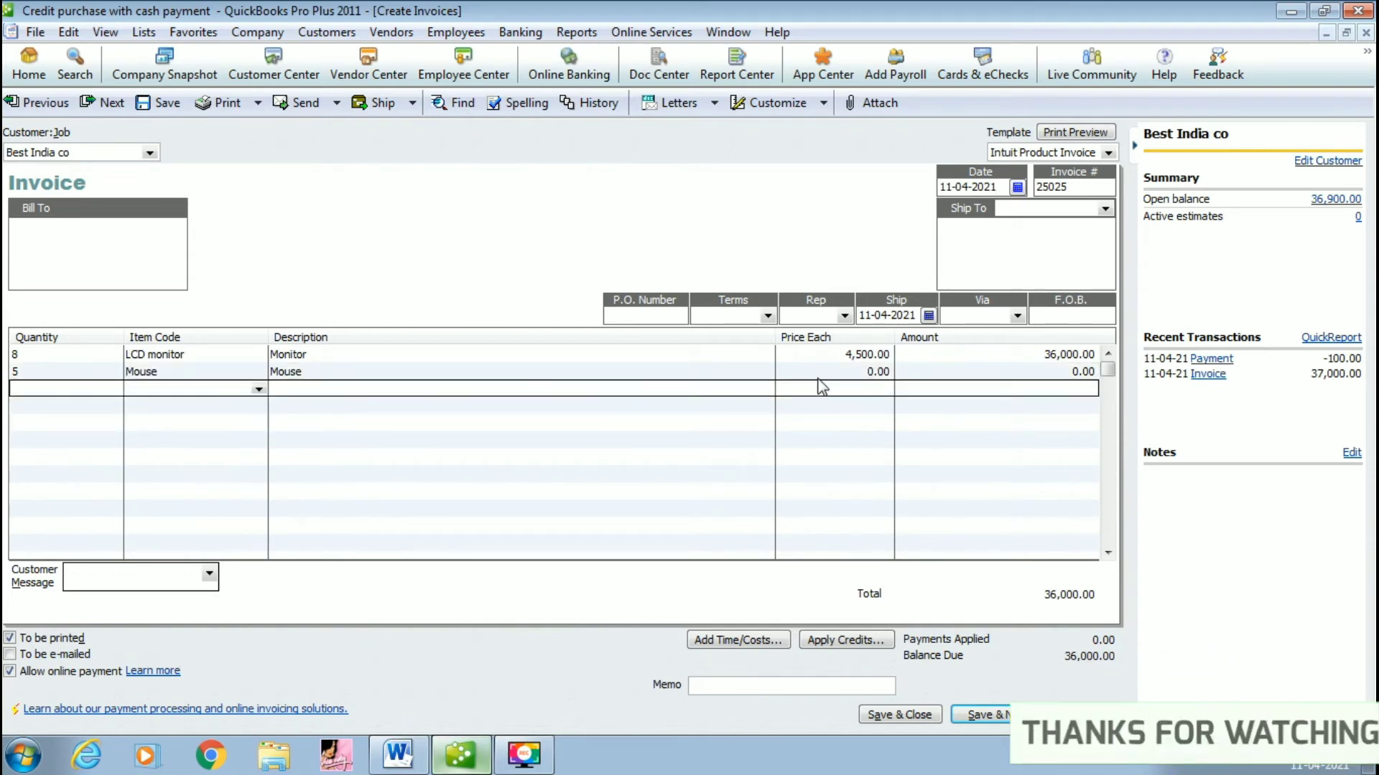
click(825, 376)
text(200)
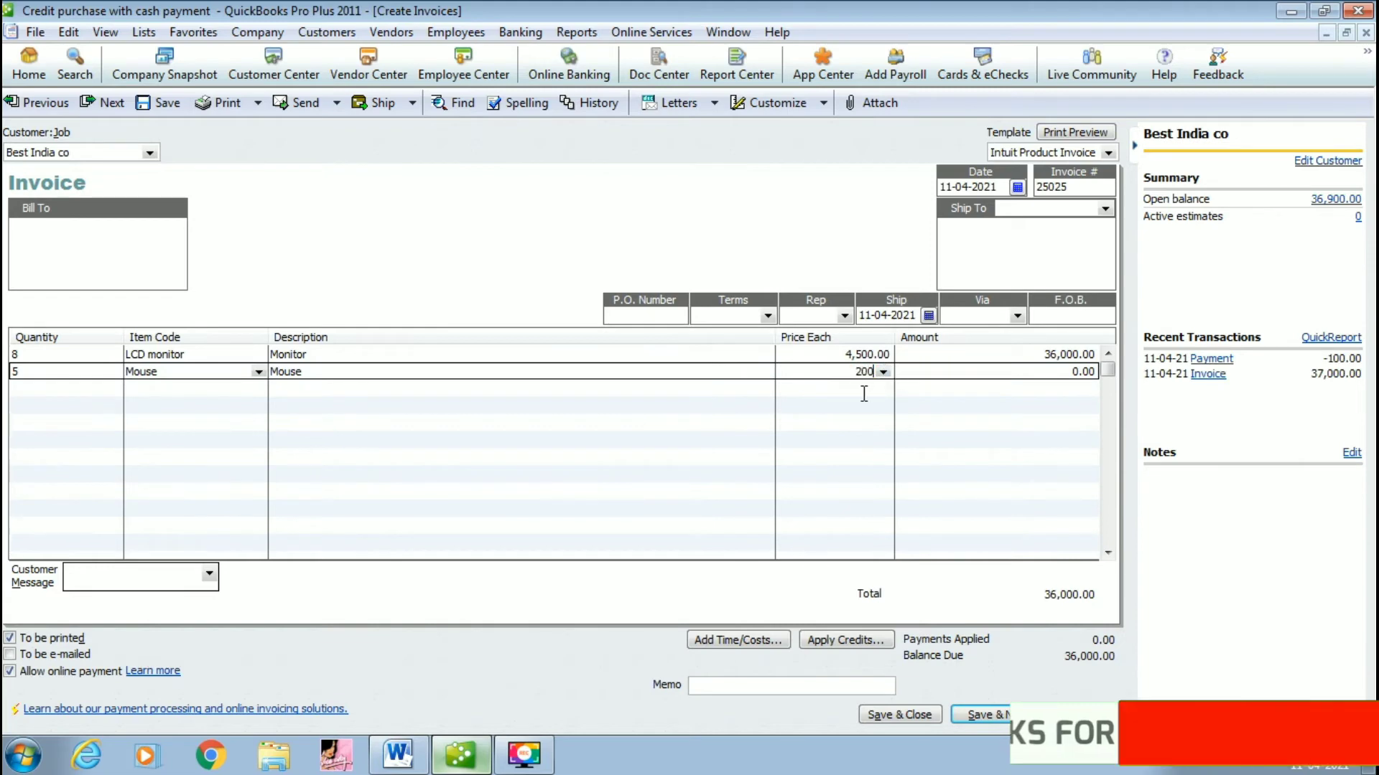
key(Tab)
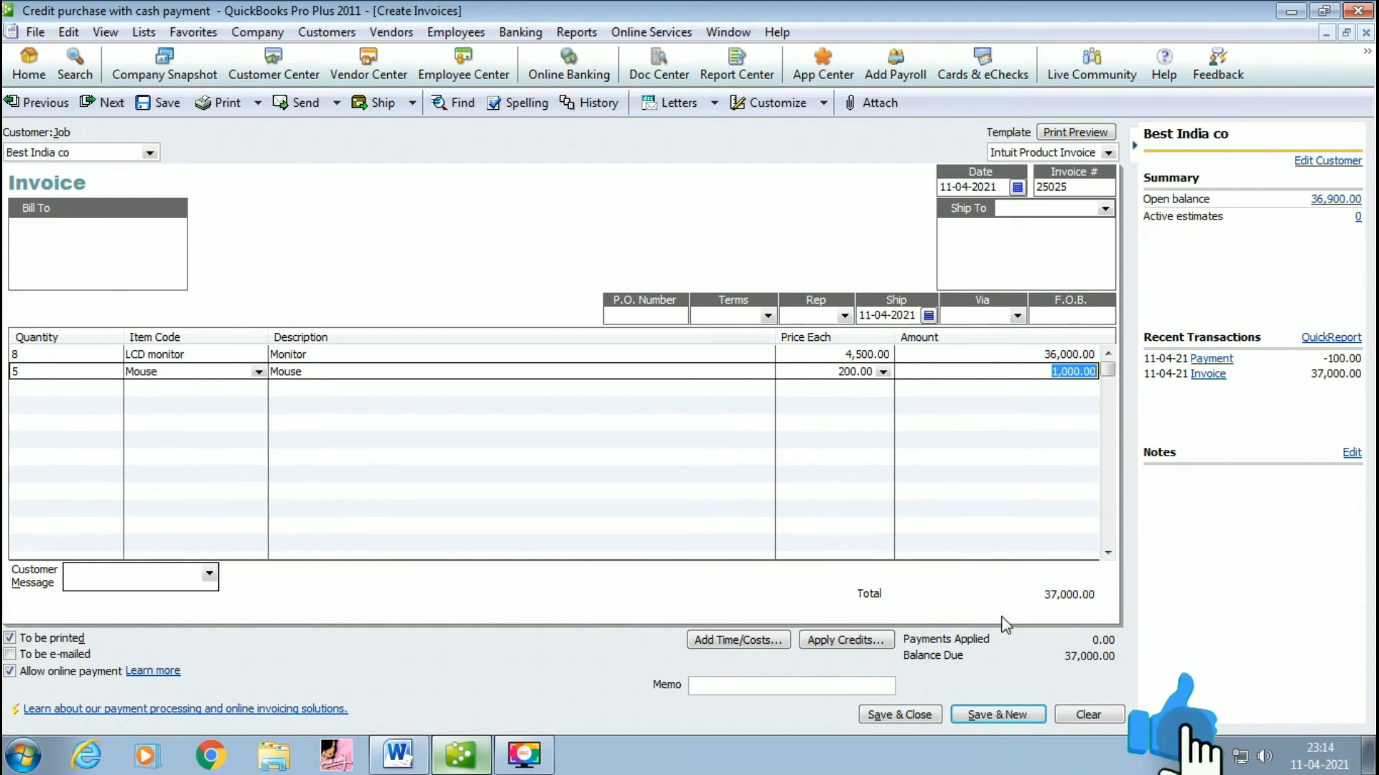
Save the Best India co invoice, dismiss the Intuit payment solutions offer, and close the invoice form.
click(1008, 715)
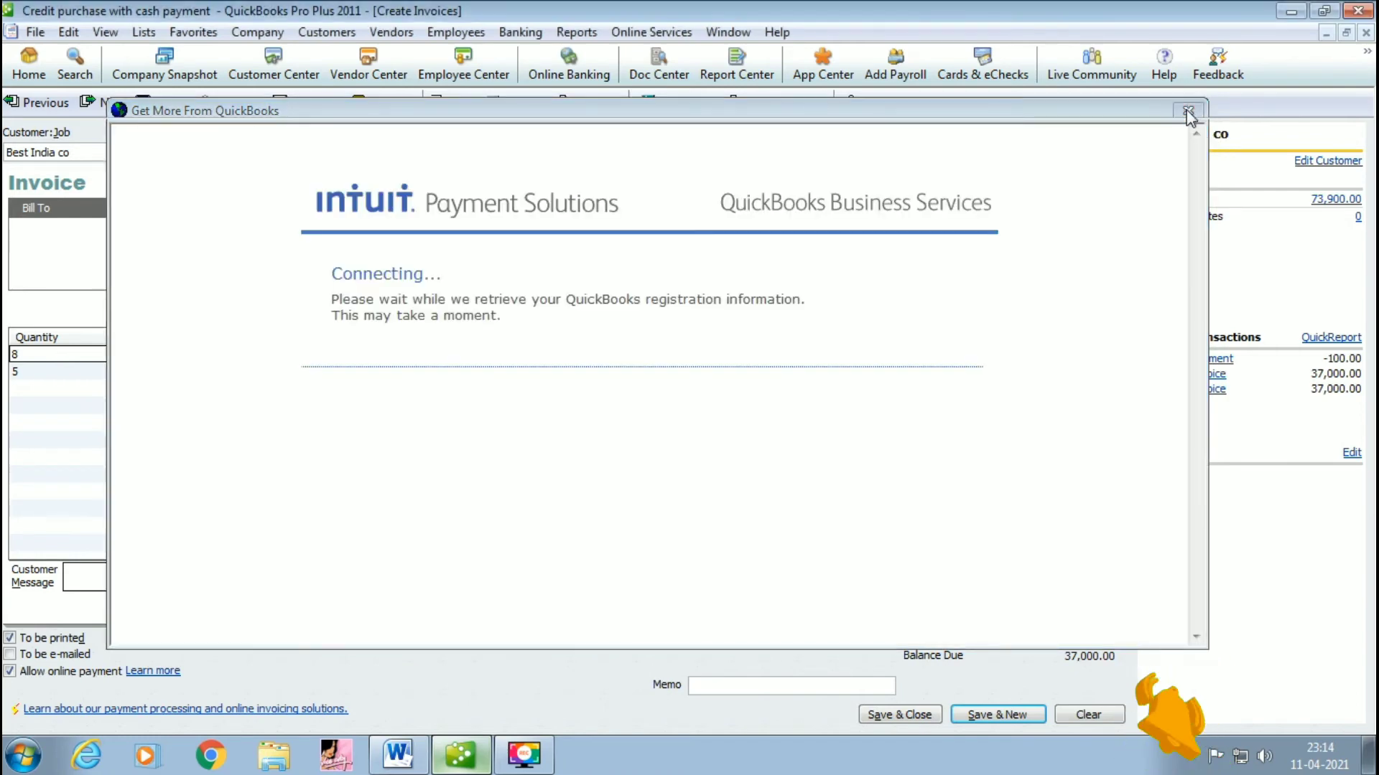
click(1188, 112)
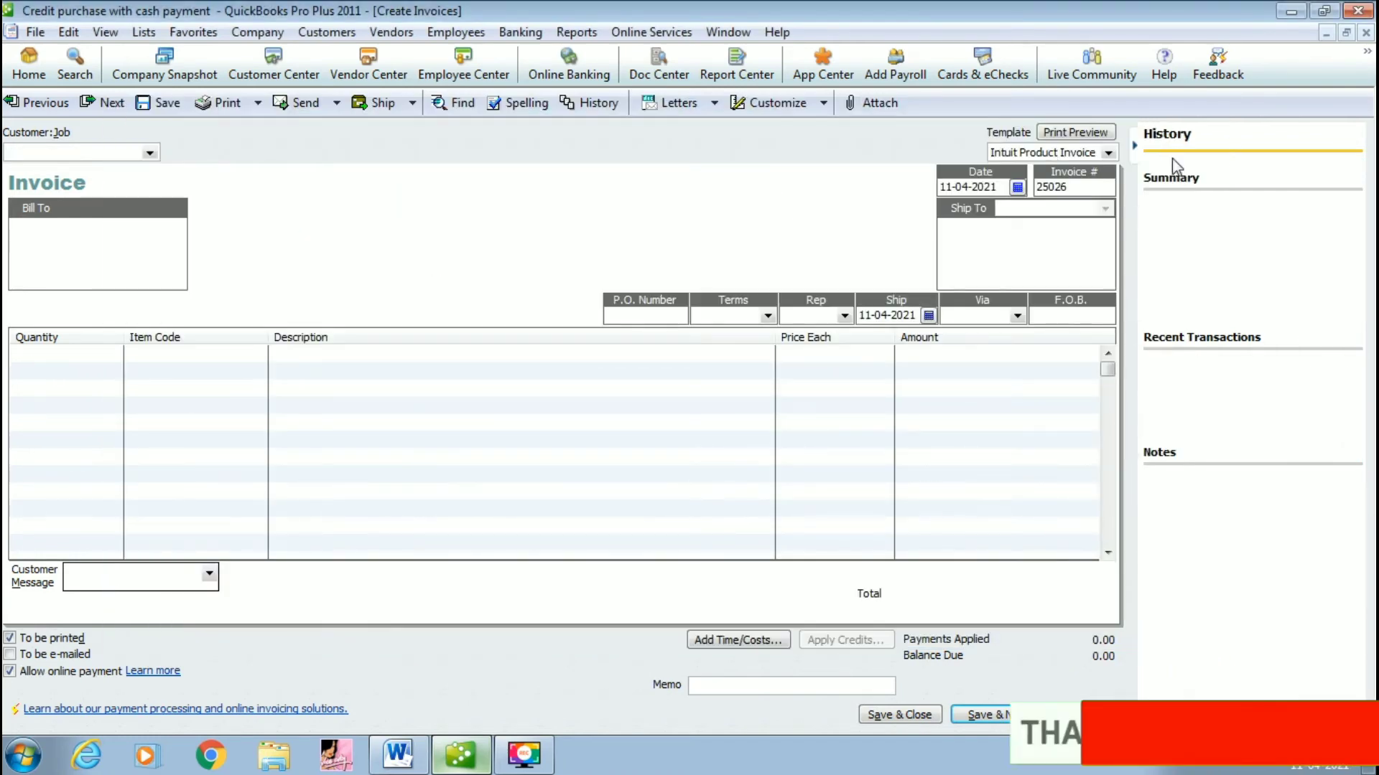
click(1365, 33)
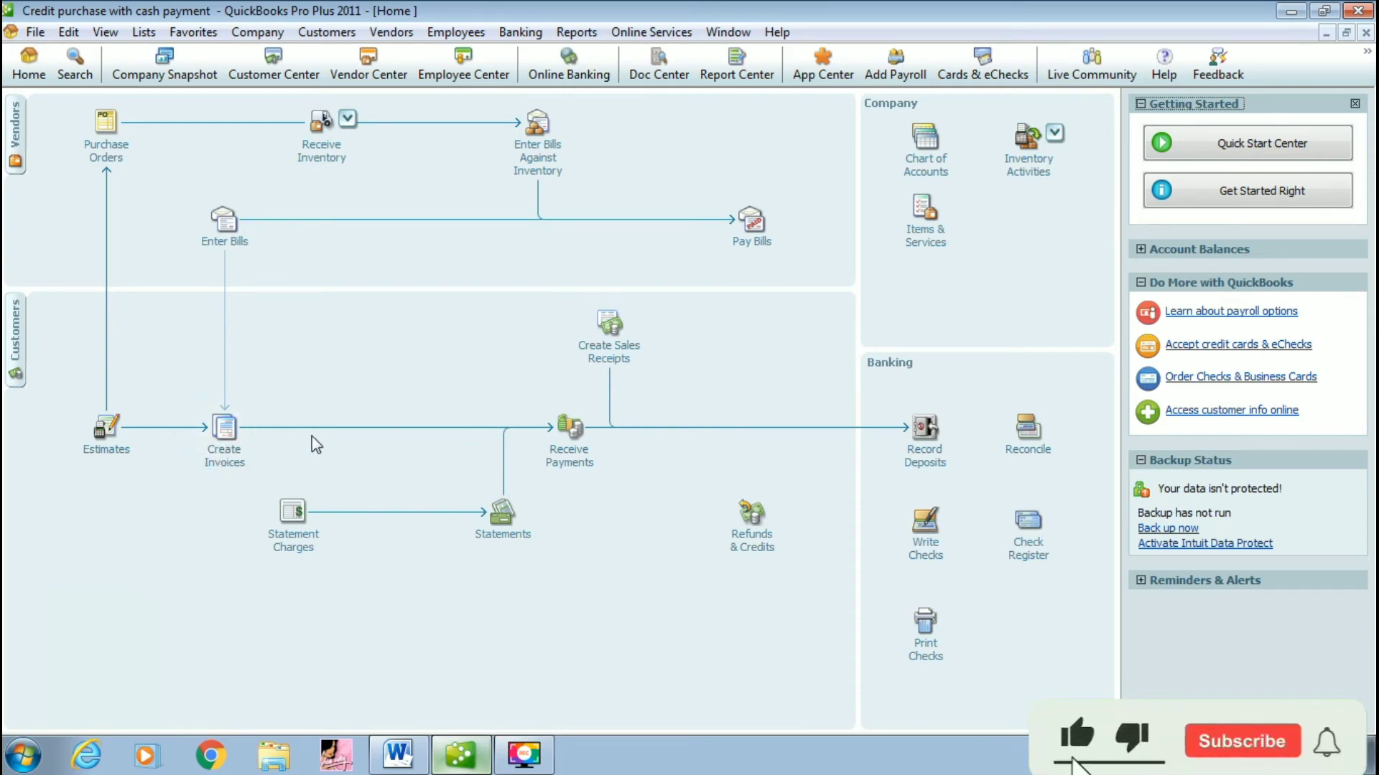
Open a customer payment received from Best India co and apply it to invoice 25025, dismissing the automatic calculation message.
click(574, 471)
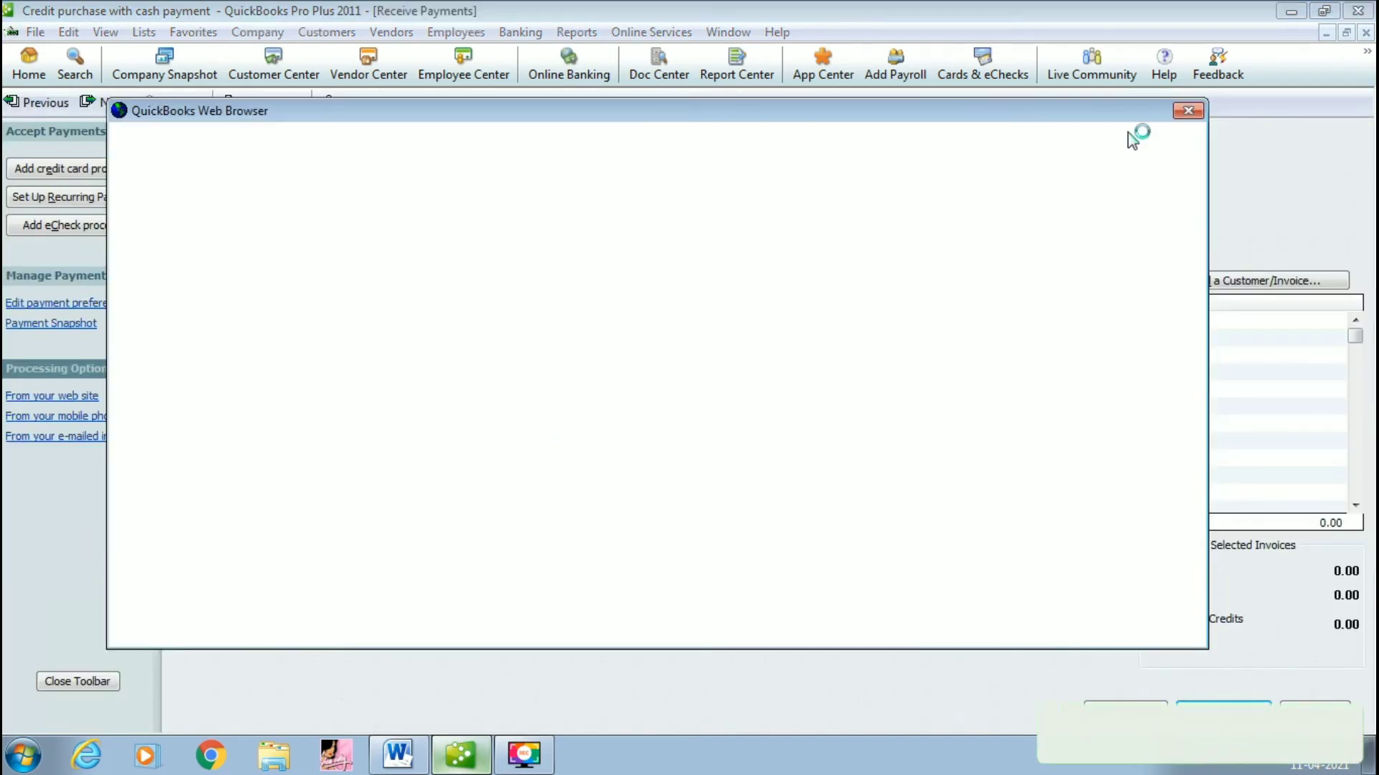
click(1187, 111)
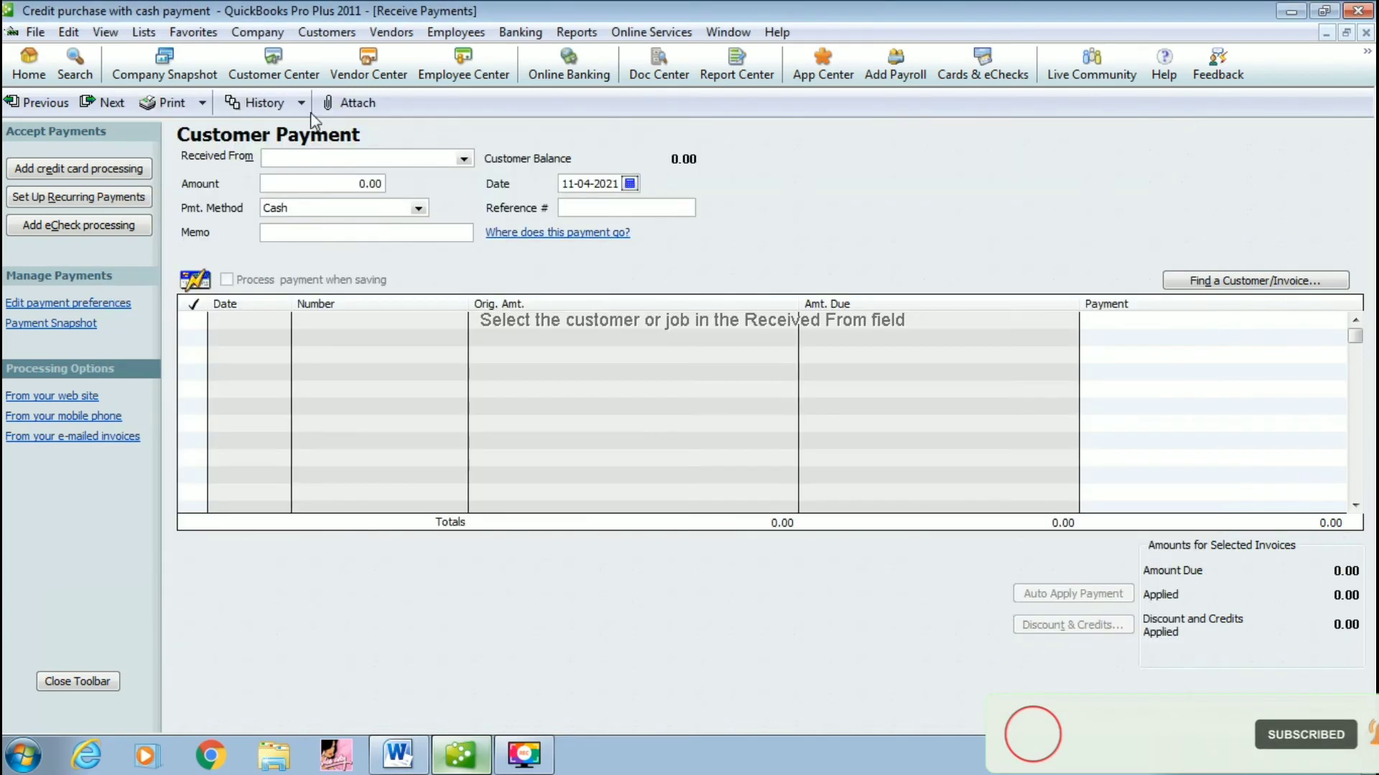
click(464, 159)
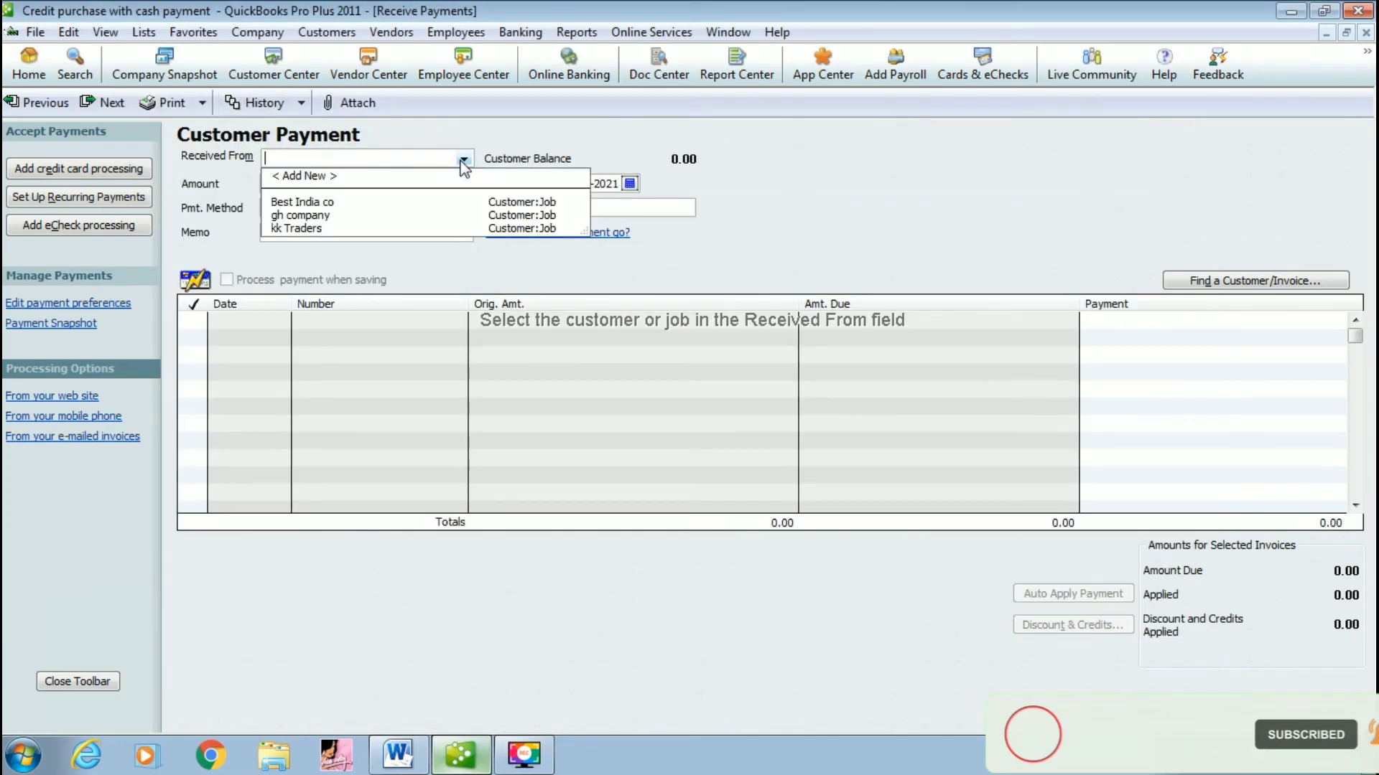
click(309, 203)
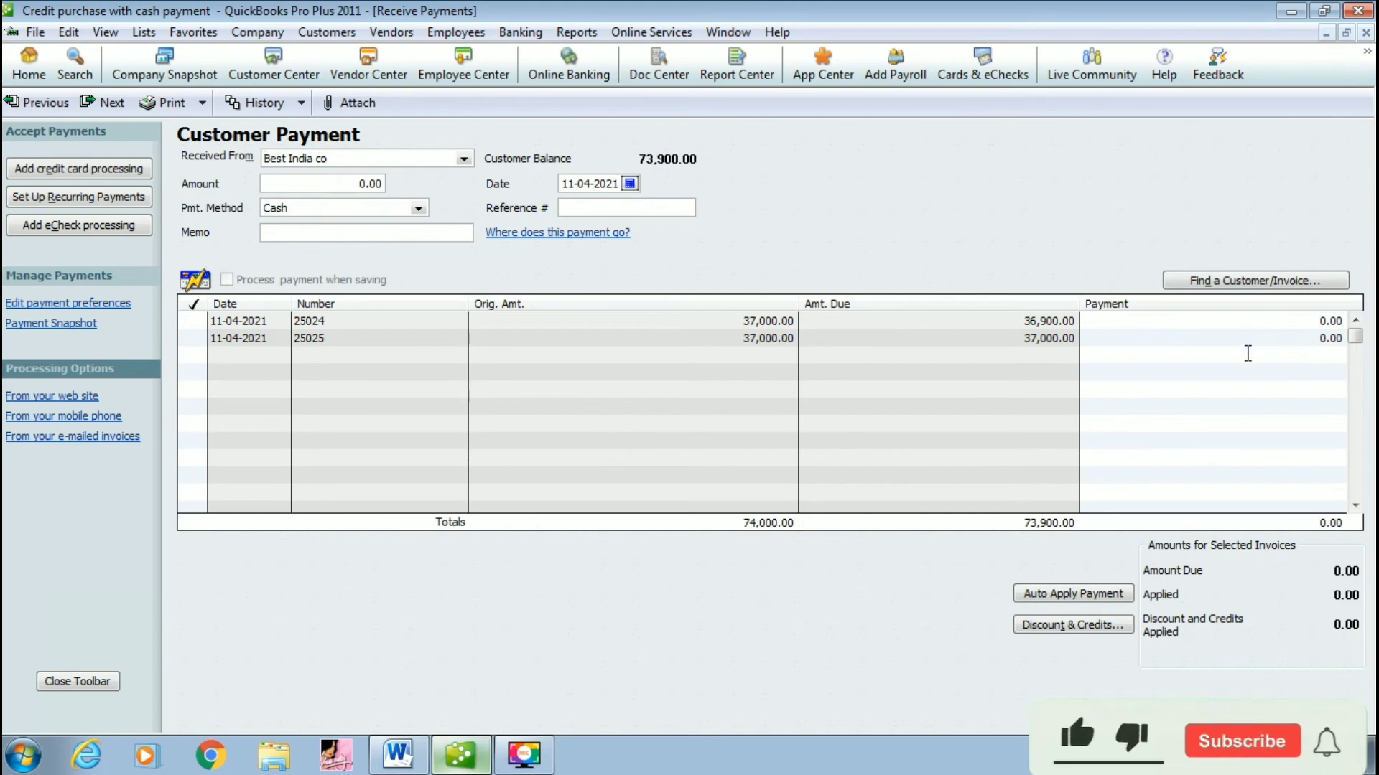
click(199, 339)
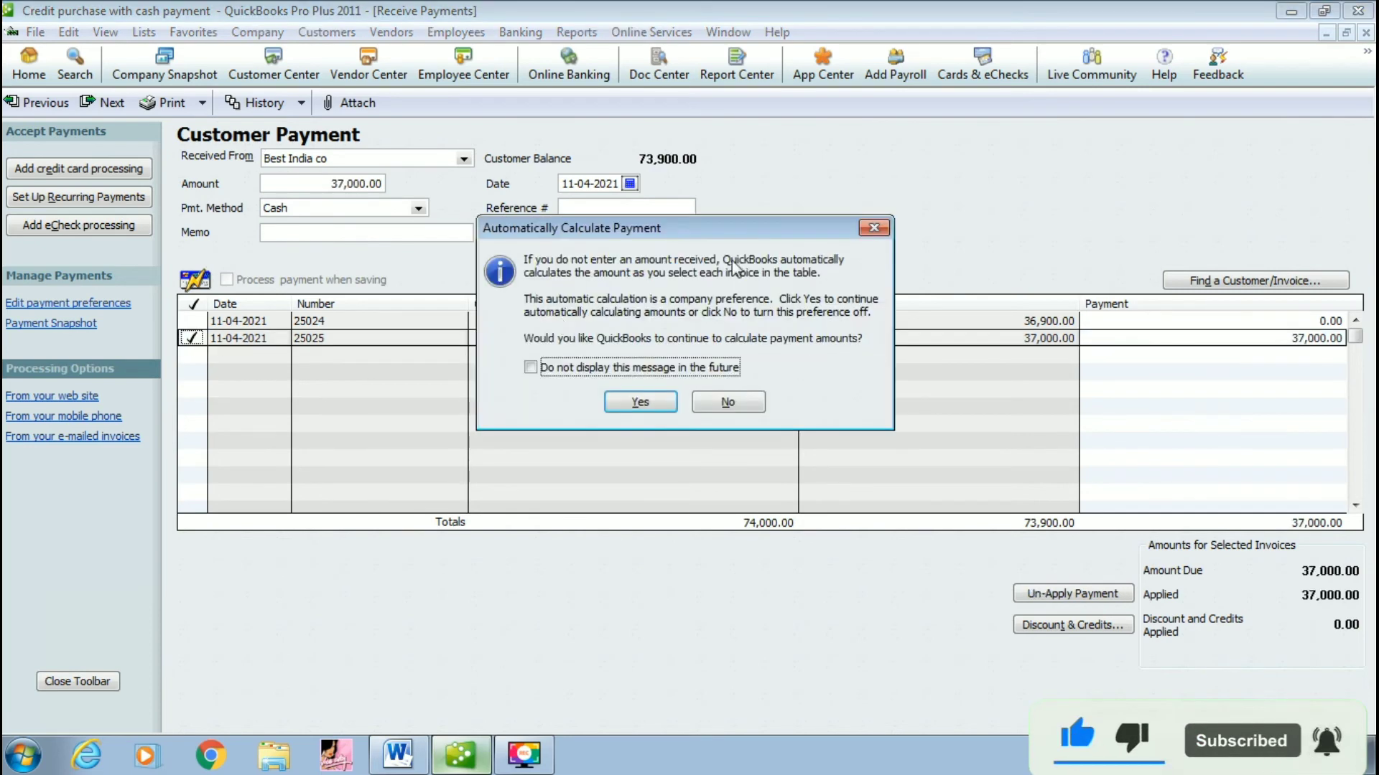
click(875, 230)
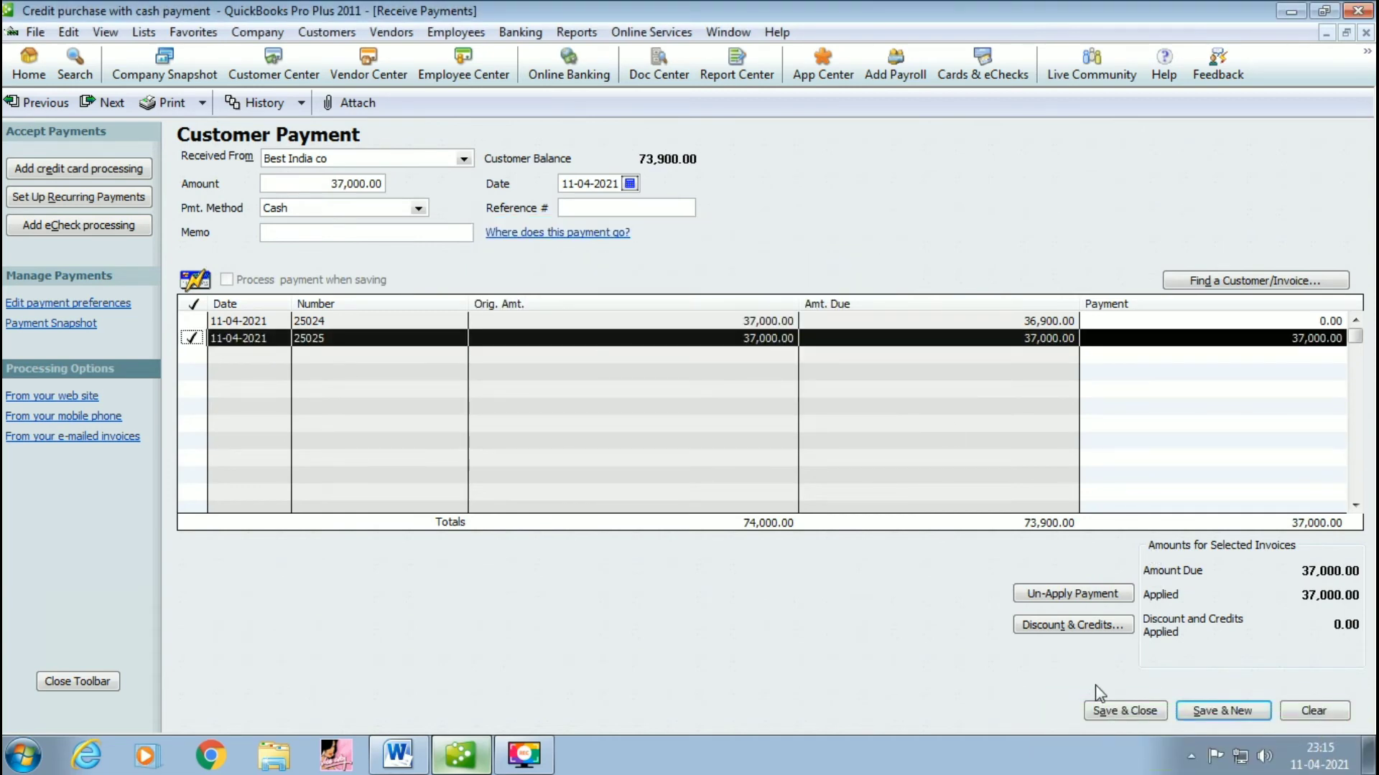
Apply a discount of 100 to invoice 25025, keeping Discount allowed as the discount account.
click(1095, 631)
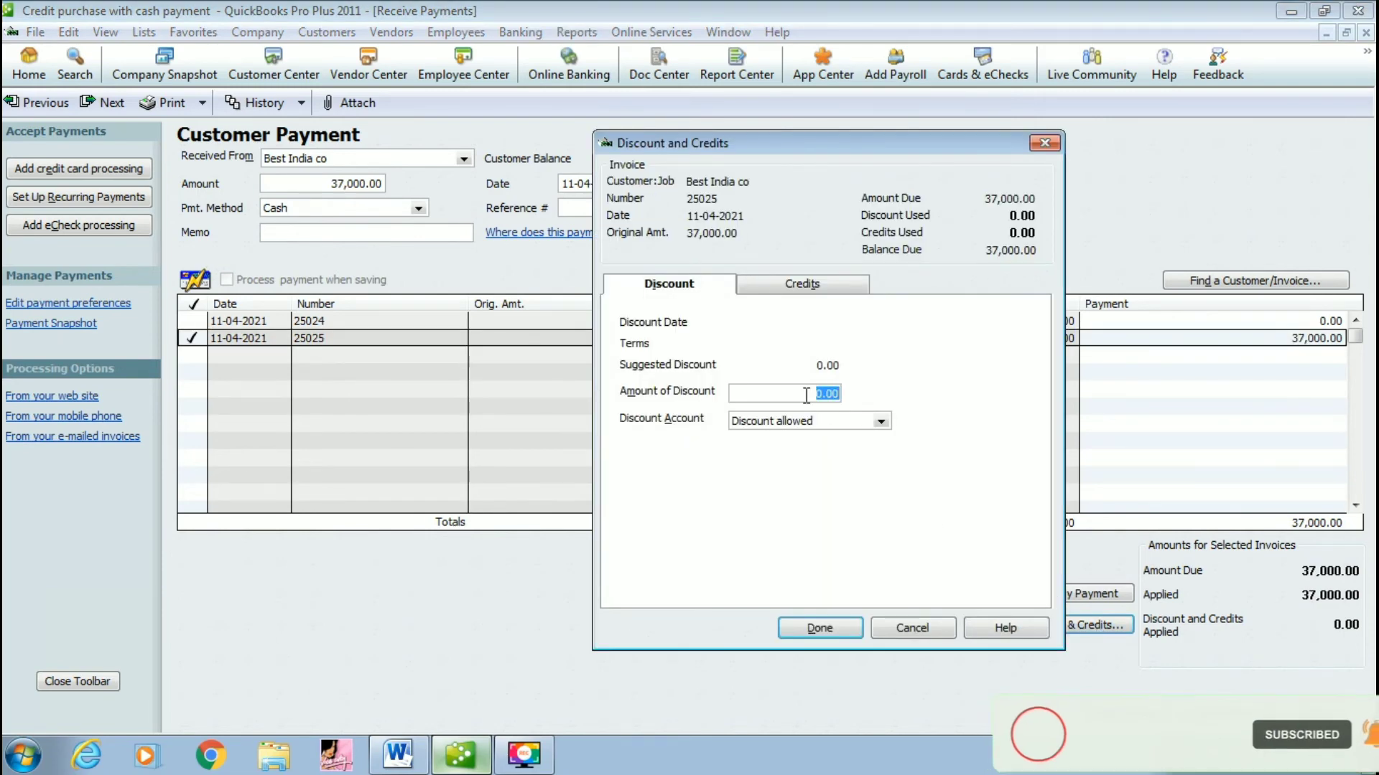
text(100)
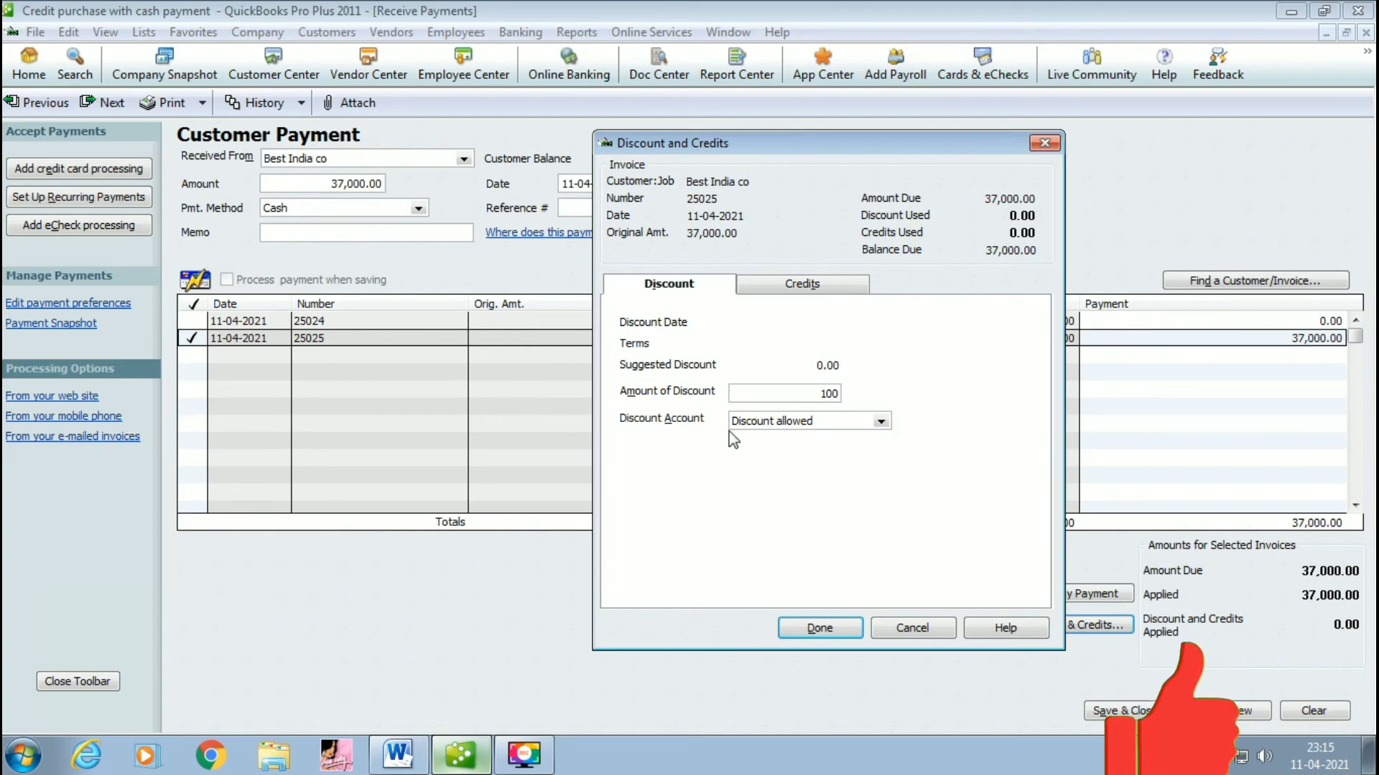
click(880, 422)
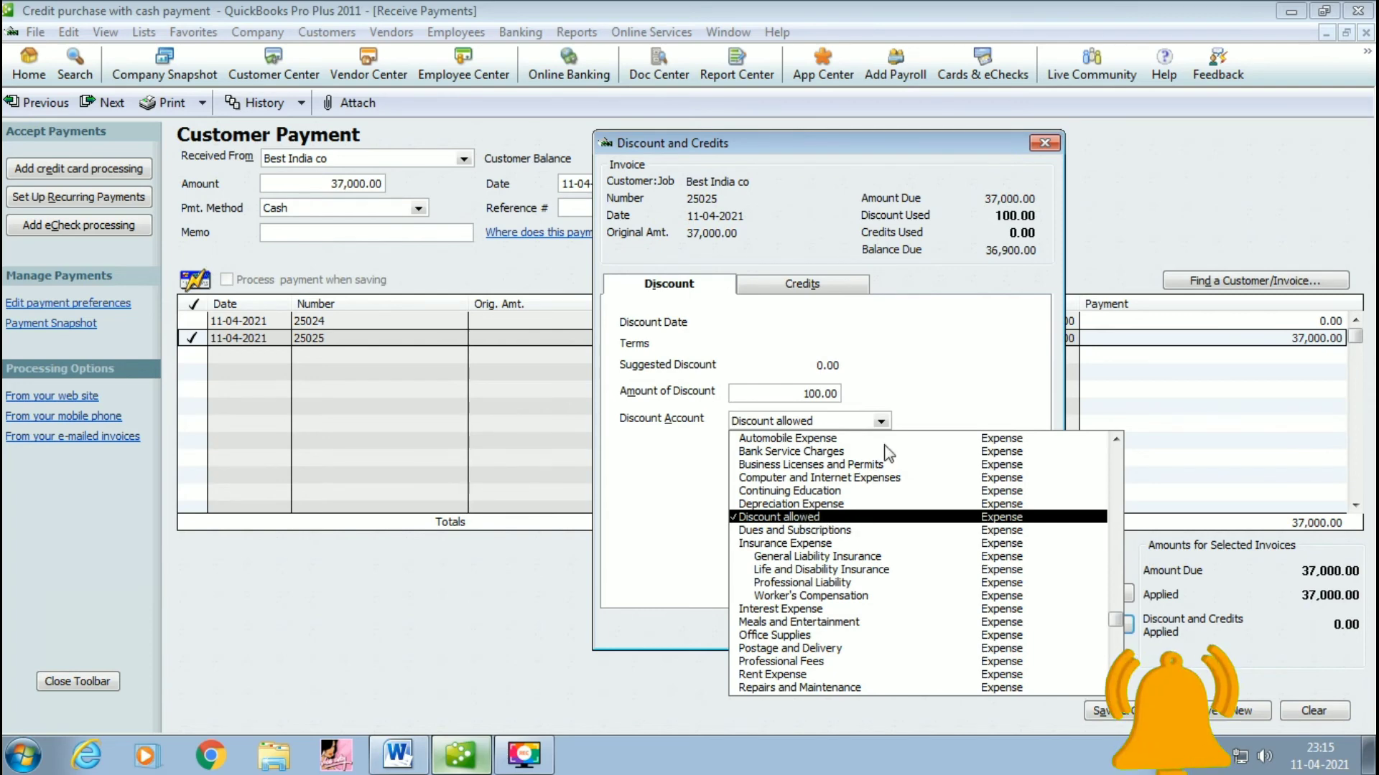
drag(1118, 623, 1130, 460)
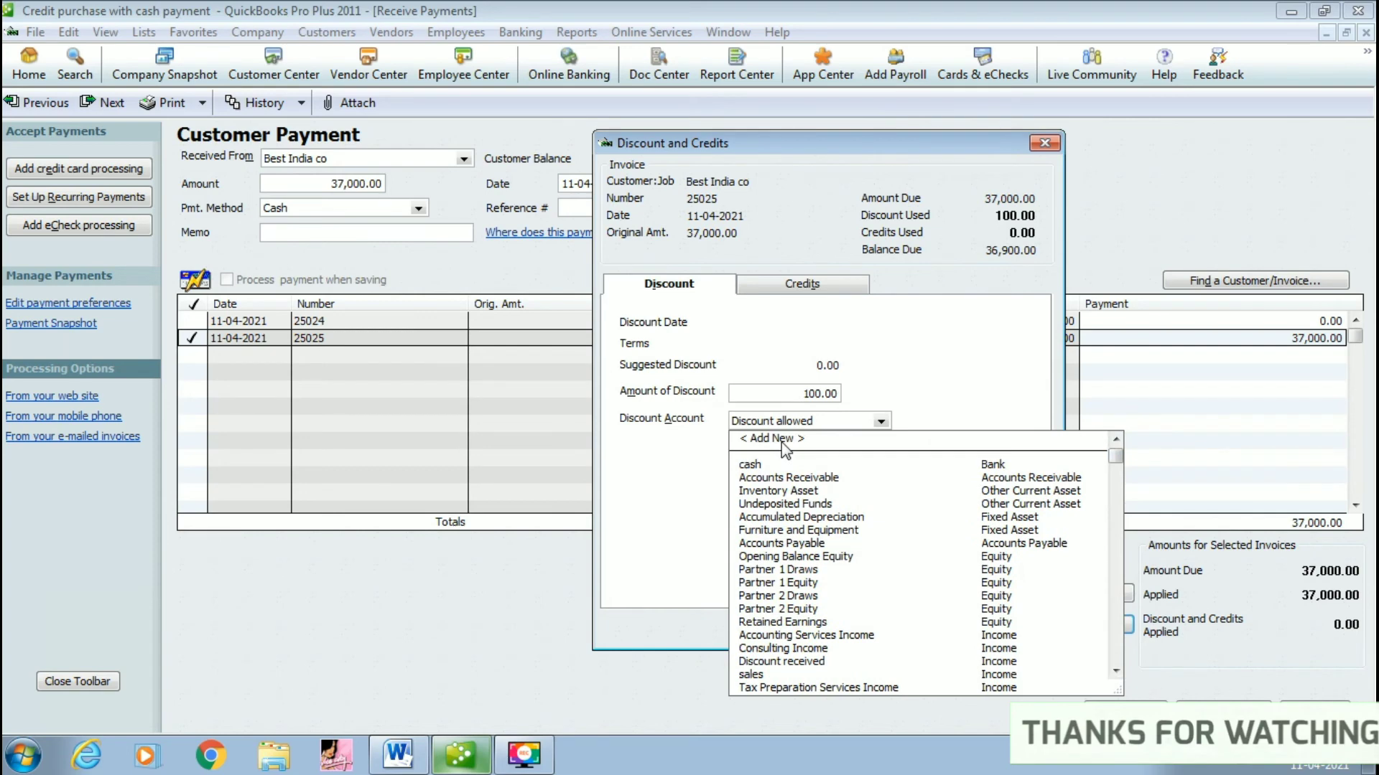
click(985, 351)
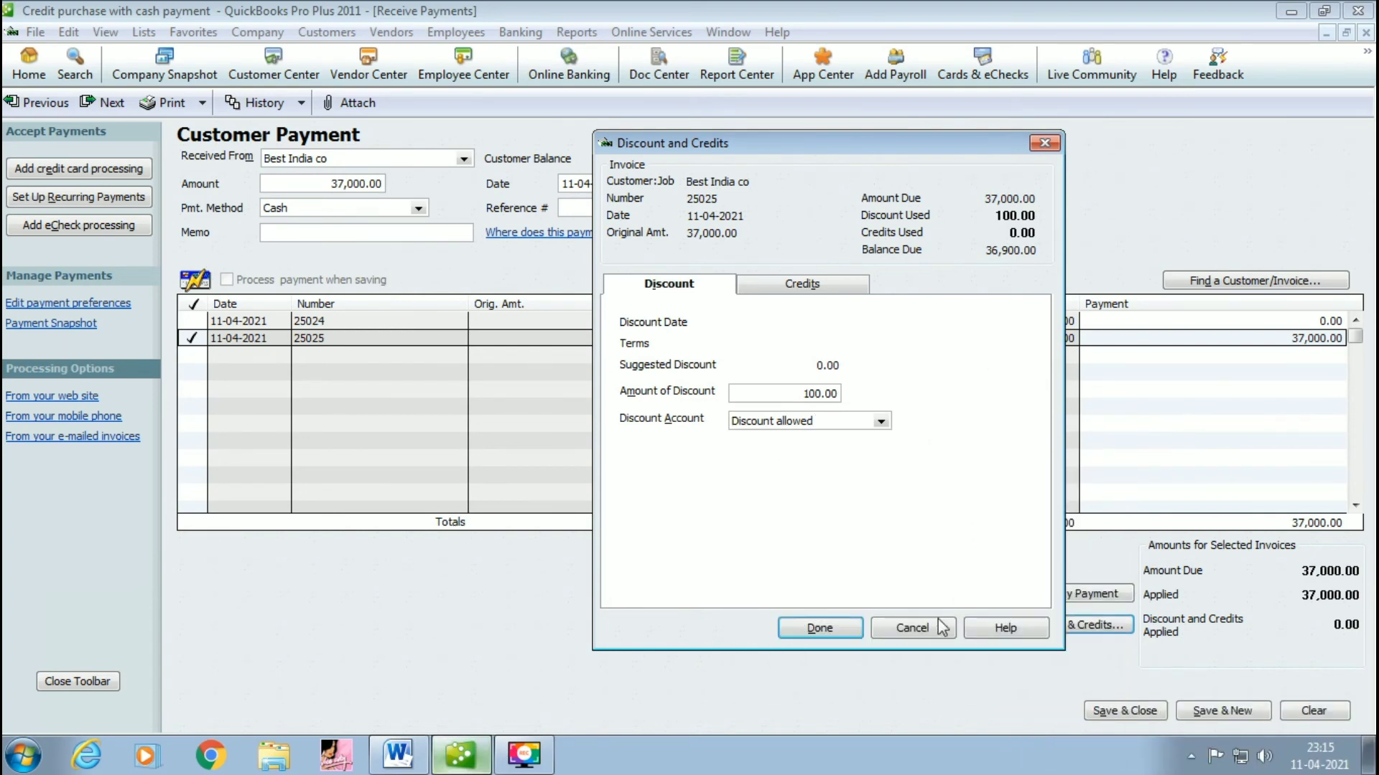
click(819, 629)
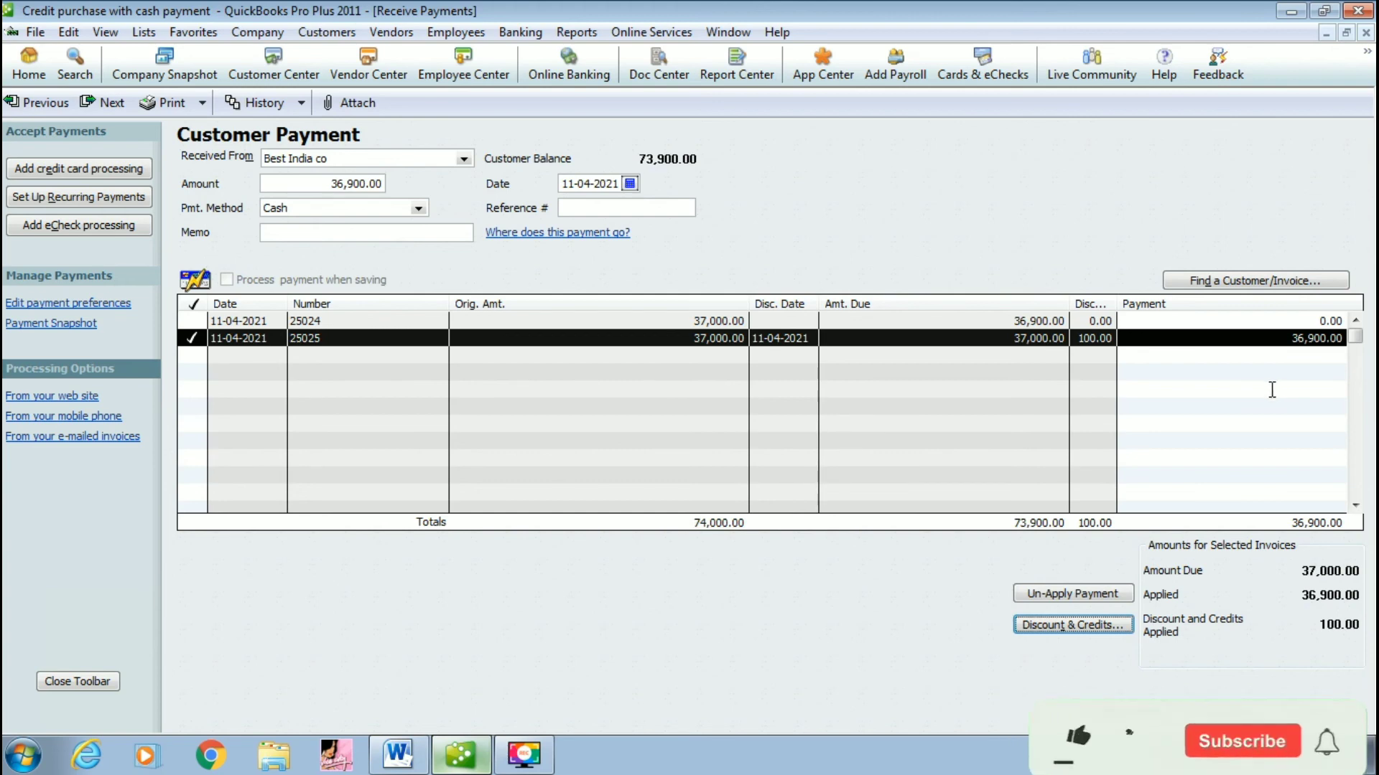
Clear the payment amount on the invoice 25025 line, and save and close the Best India co customer payment.
click(1282, 343)
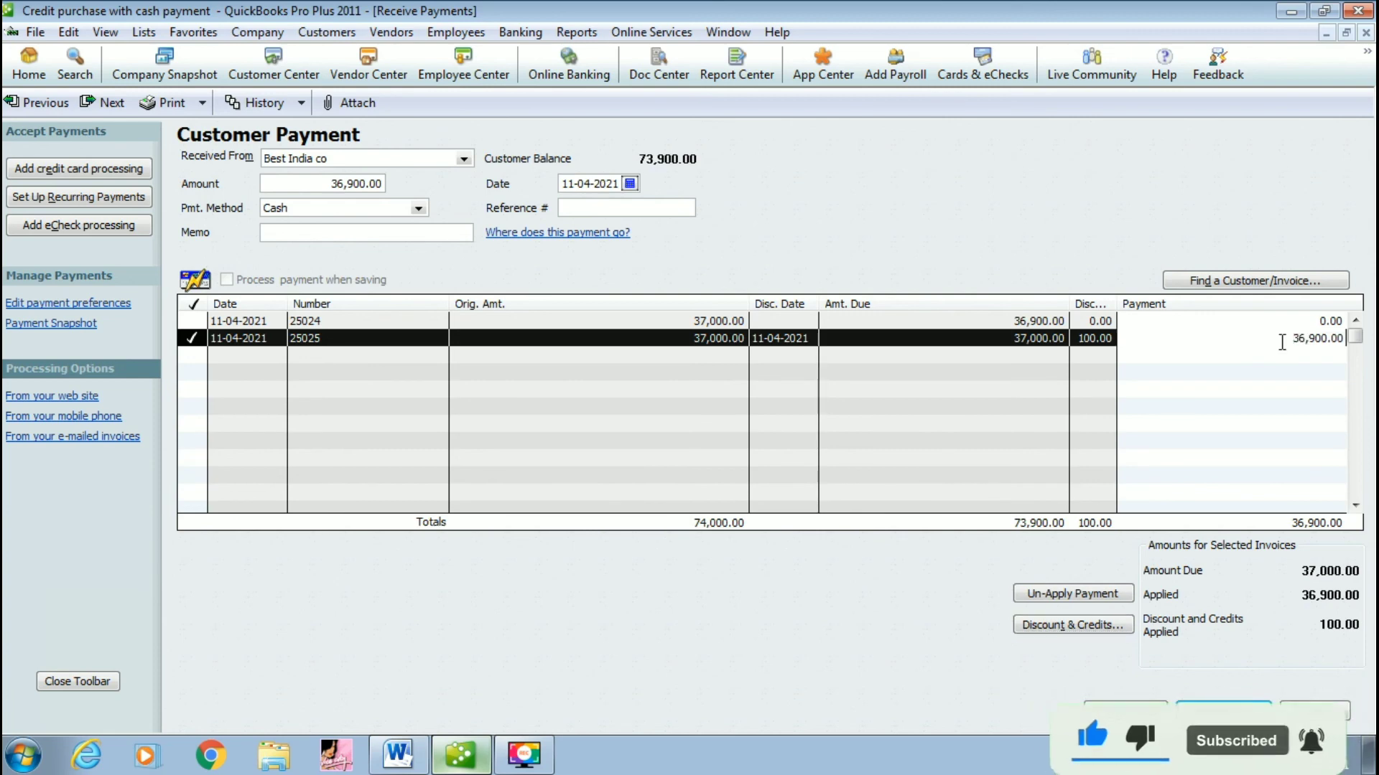
drag(1282, 343, 1338, 339)
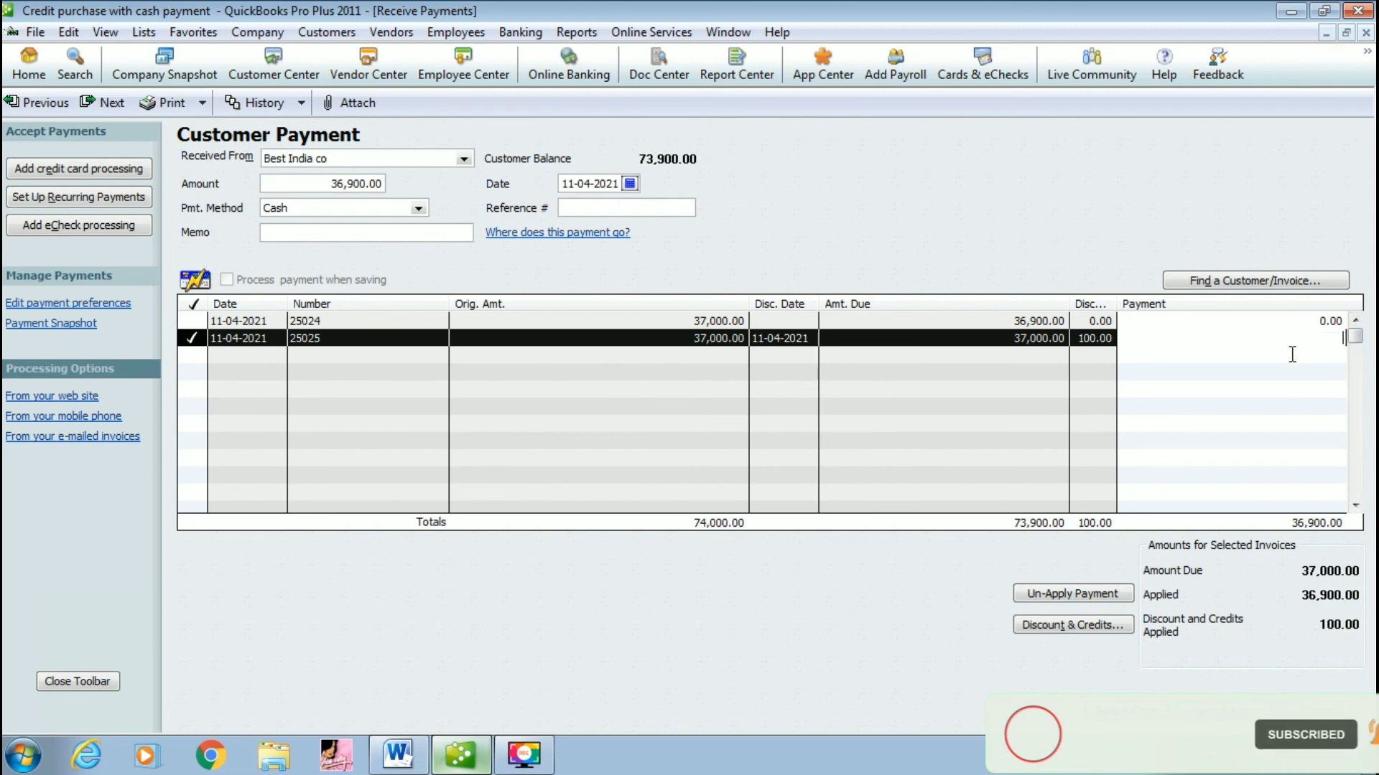
key(Tab)
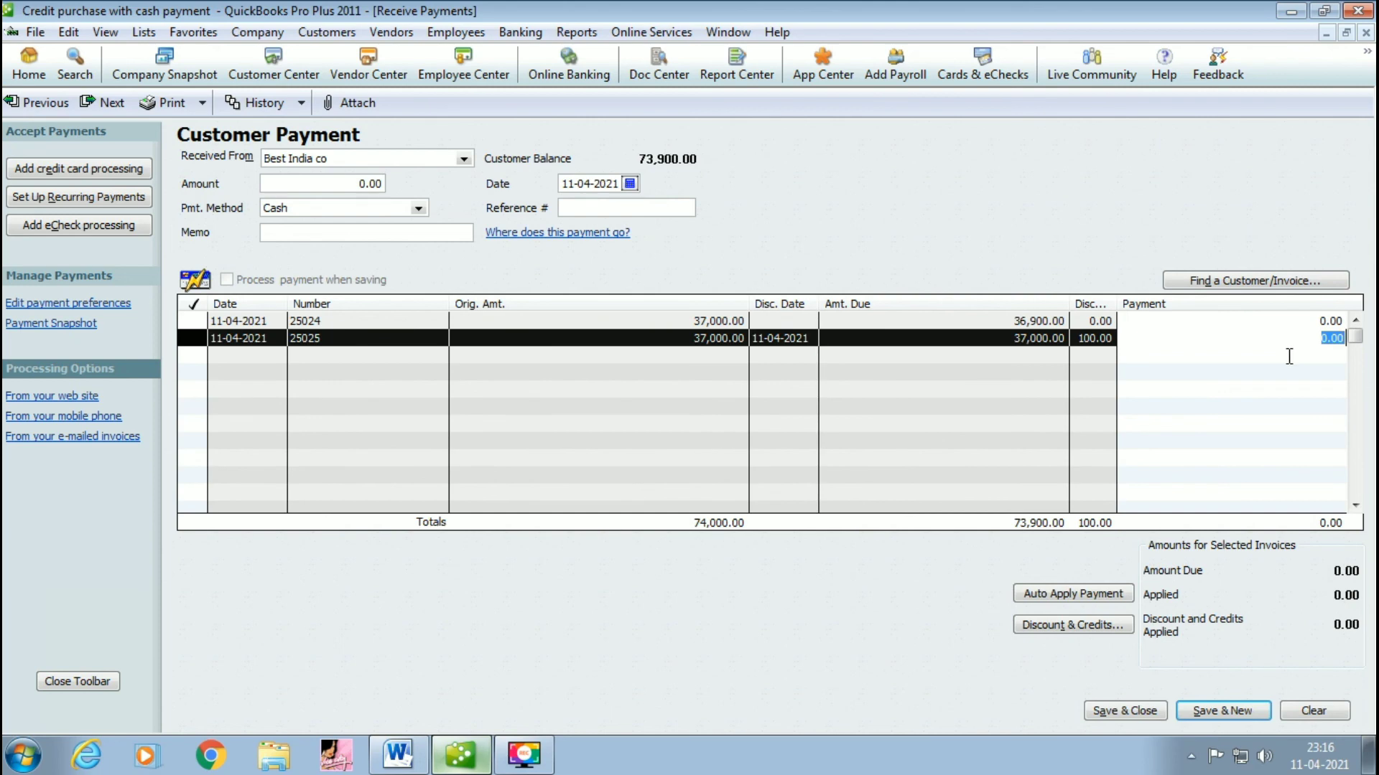
click(1224, 712)
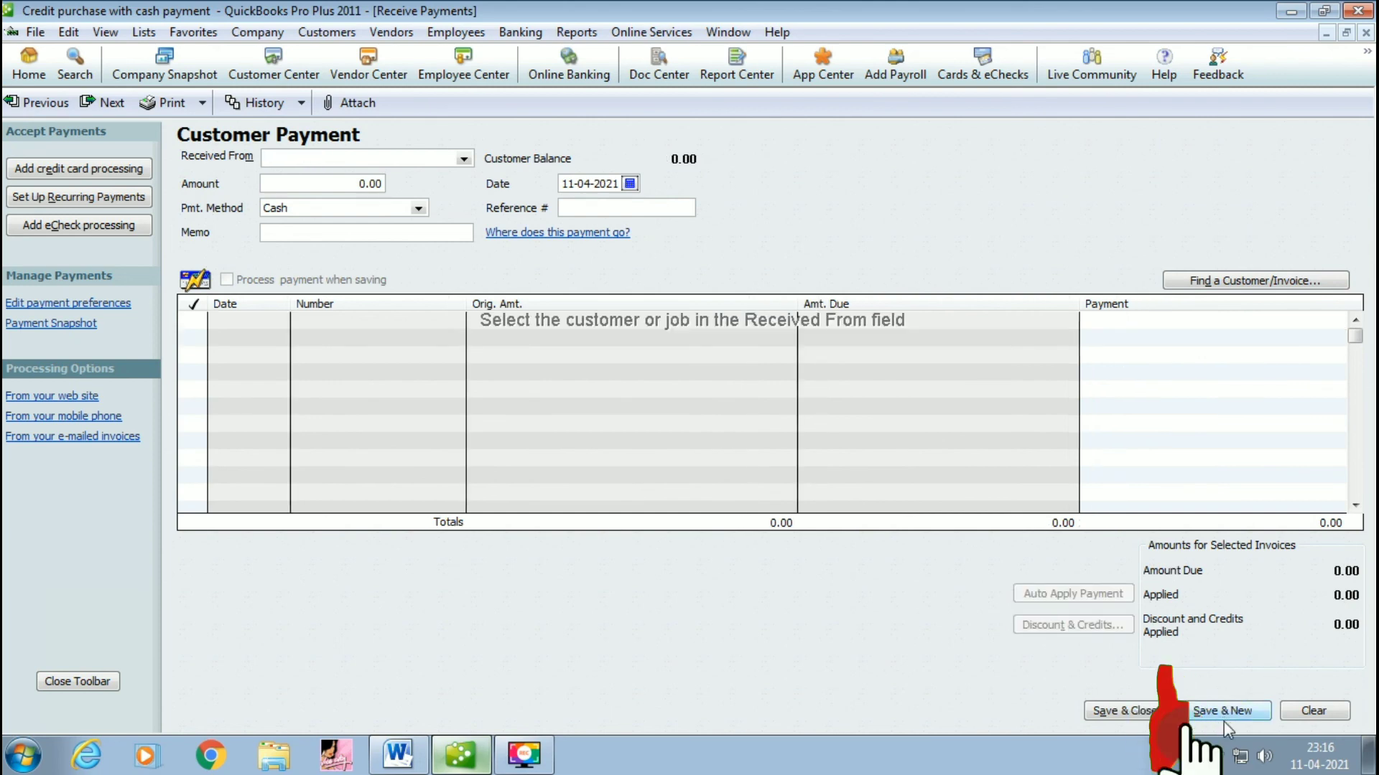
click(1365, 33)
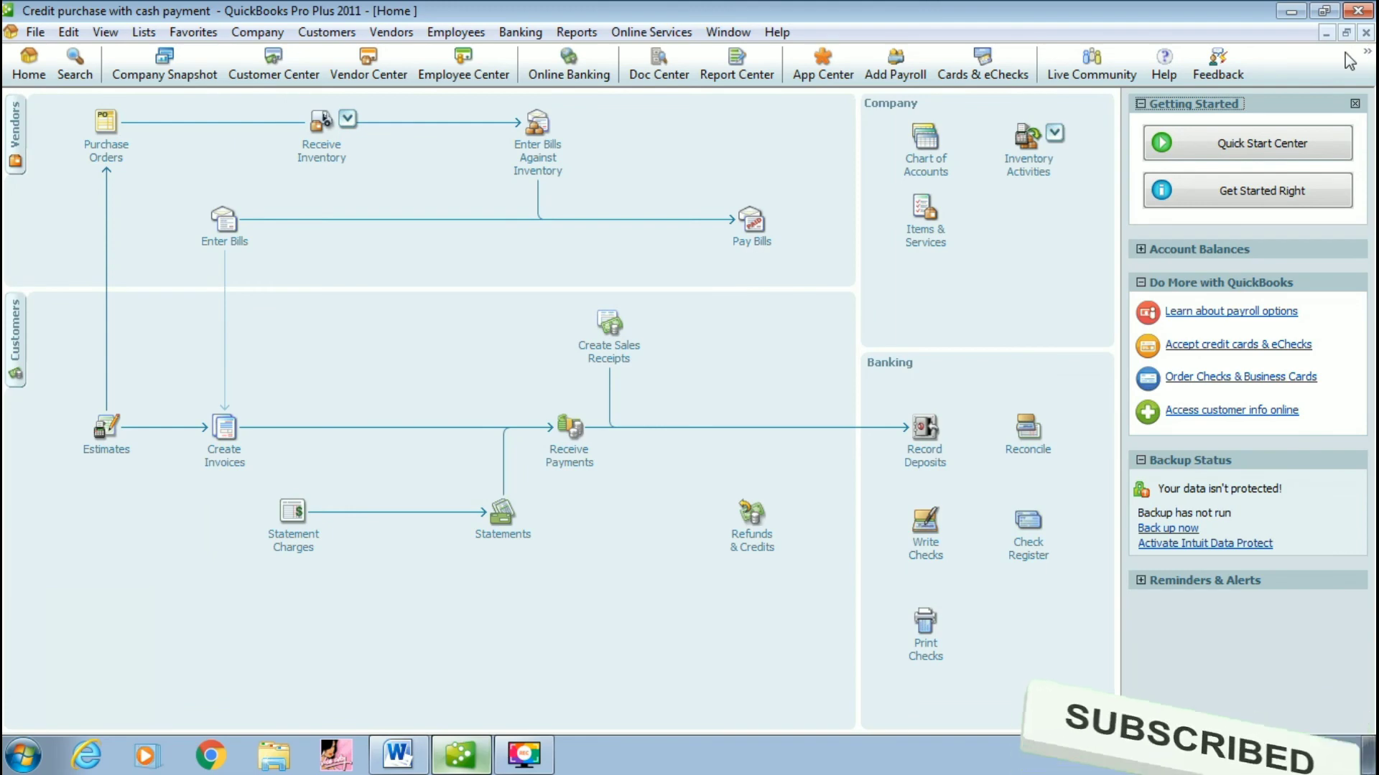